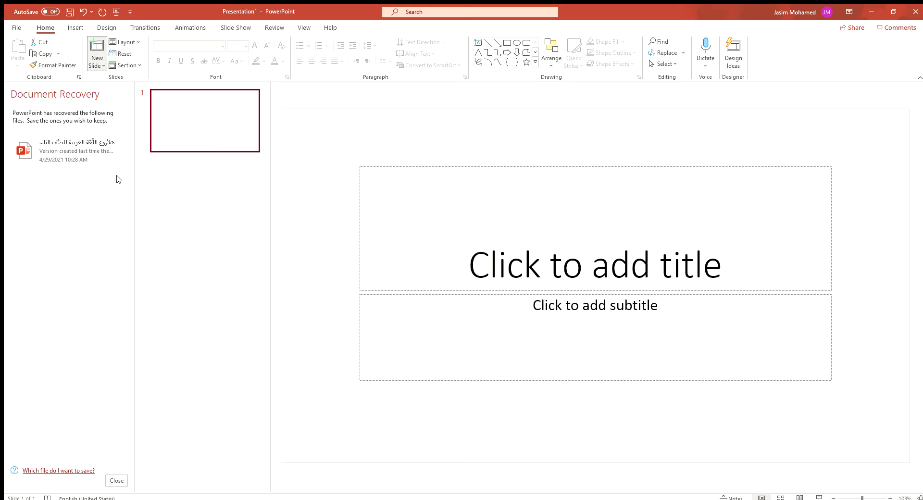
- Add a blank slide and delete the original title slide so one blank slide remains
left_click(214, 136)
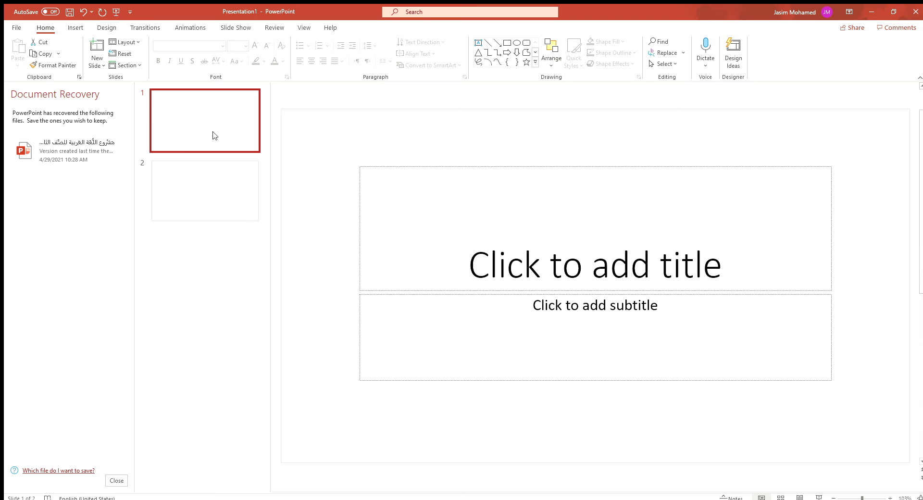
left_click(243, 208)
key("Delete")
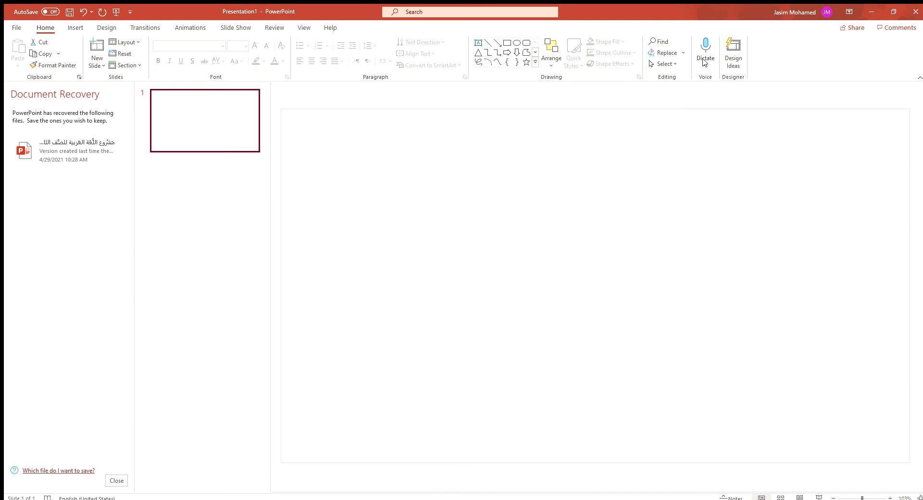
- Browse the Insert, Design and Transitions tabs
left_click(75, 28)
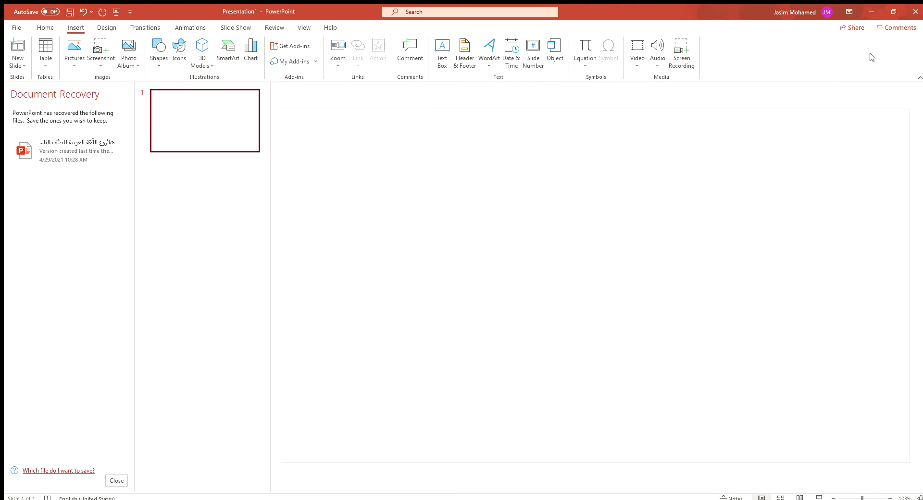
left_click(106, 27)
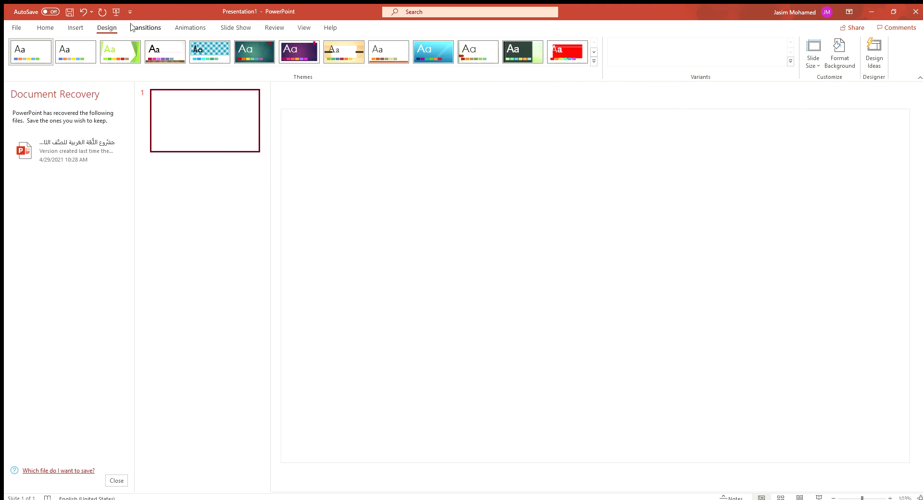
left_click(152, 26)
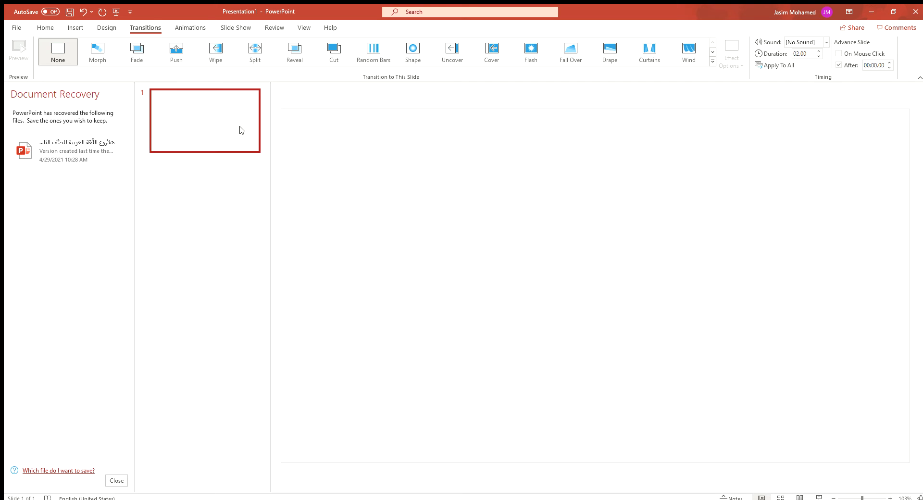
left_click(107, 27)
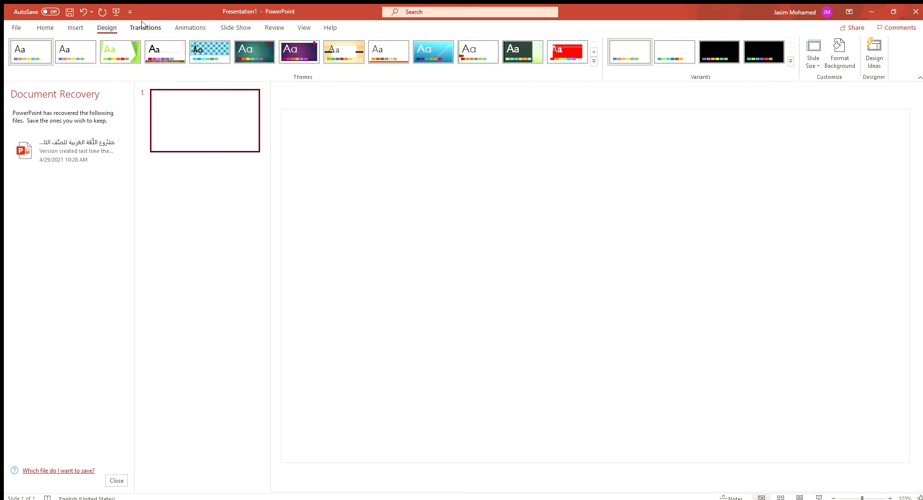
left_click(82, 27)
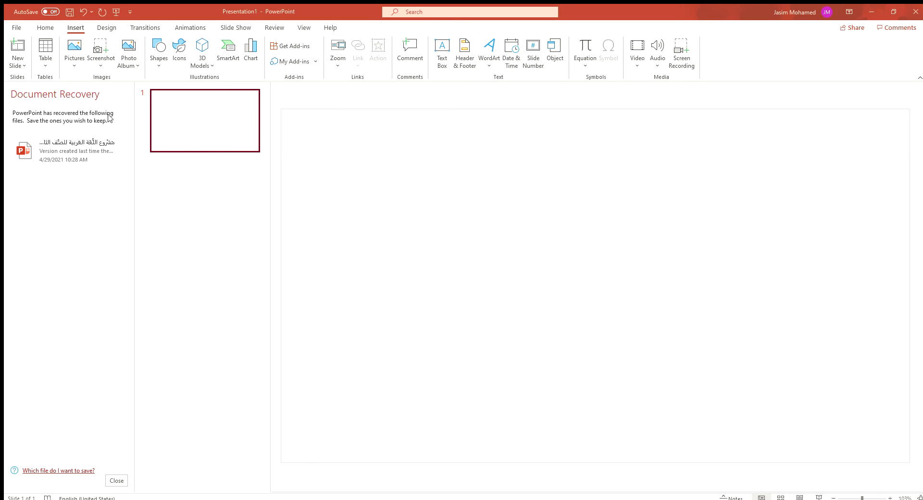
left_click(47, 103)
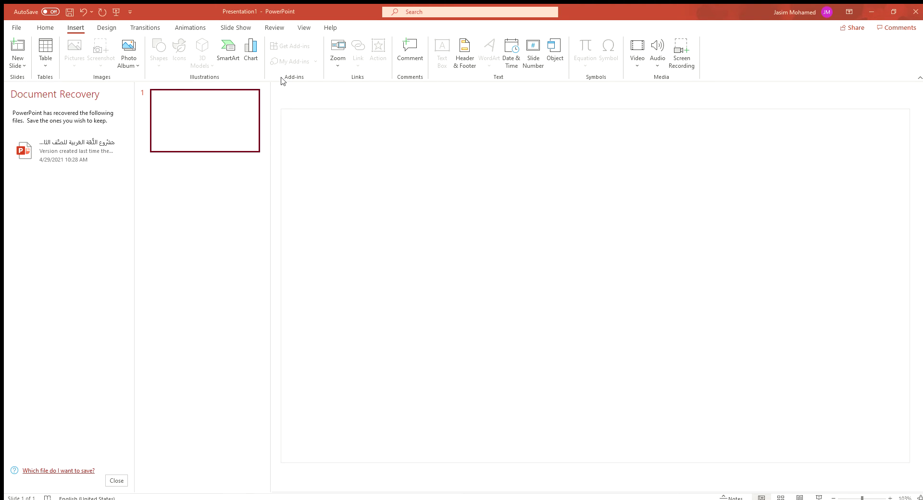
- Paste the cyan ball and place it near the top centre of slide 1
key("ctrl+v")
left_click_drag(598, 291, 540, 151)
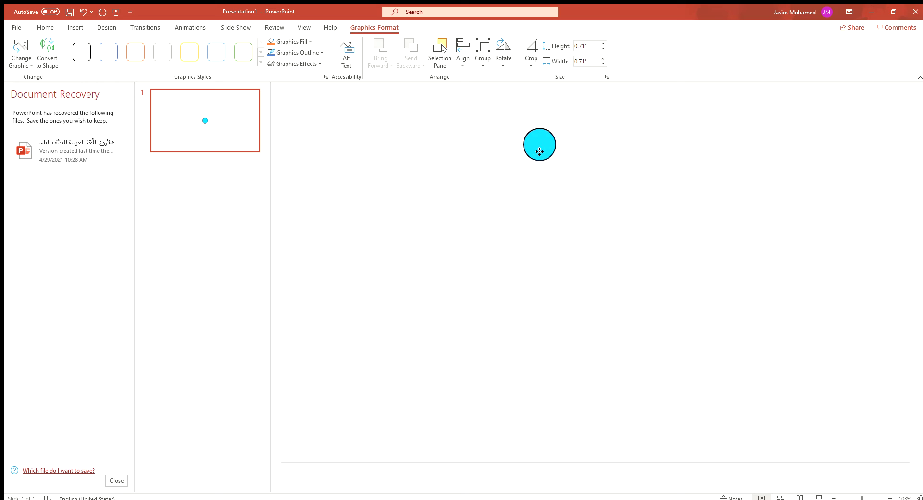
left_click(189, 124)
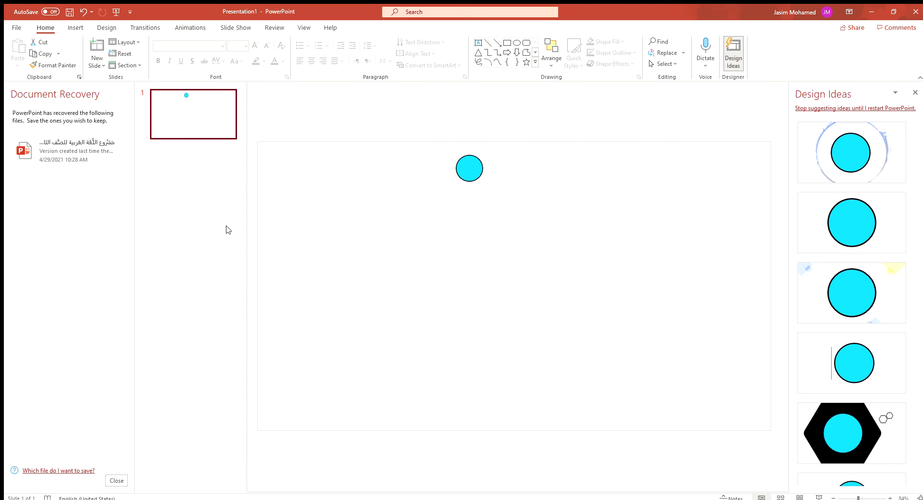
- Duplicate the slide three times, dropping the ball lower on each copy for slides 2–4
key("ctrl+d")
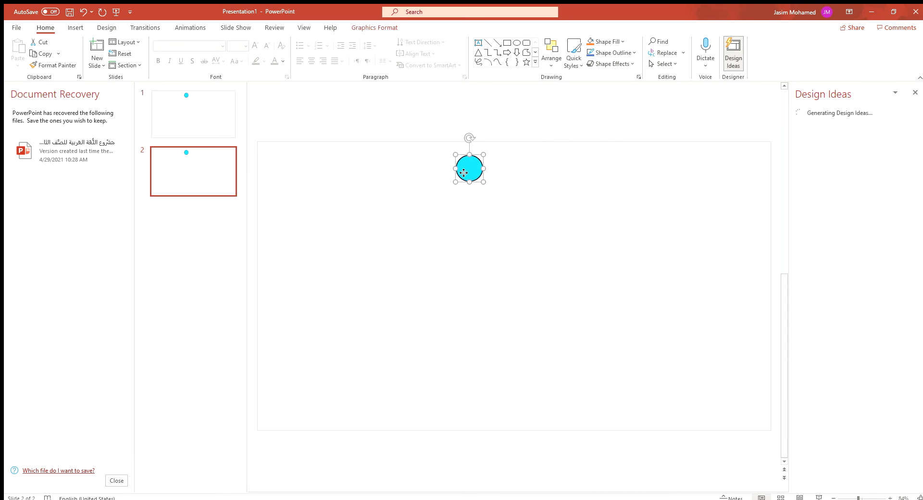
left_click_drag(463, 170, 462, 187)
left_click(169, 186)
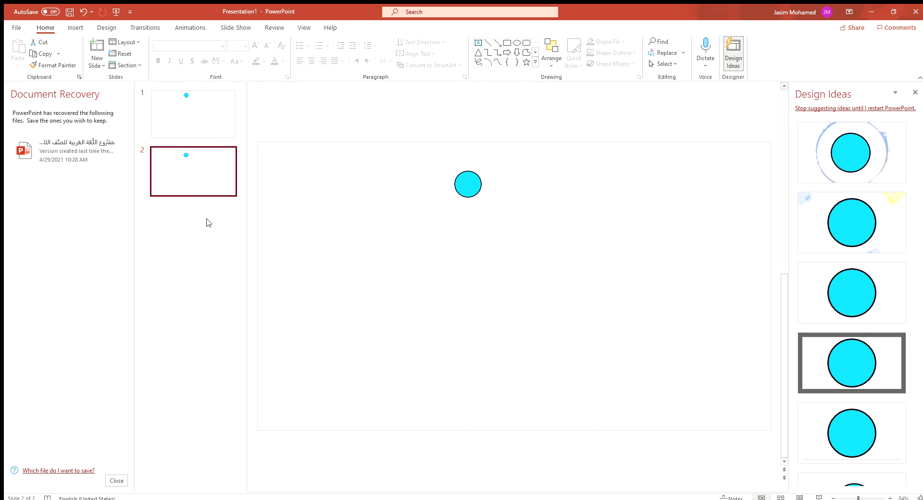
key("ctrl+d")
left_click_drag(464, 188, 464, 213)
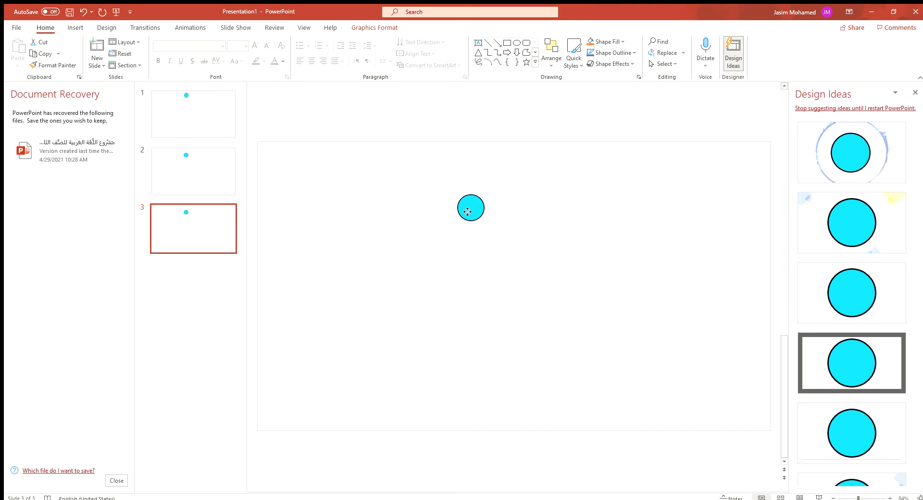
left_click(171, 231)
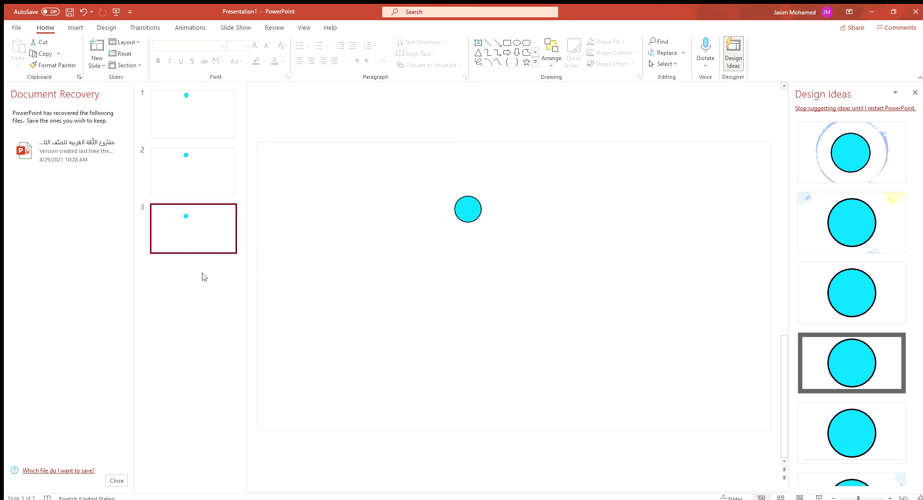
key("ctrl+d")
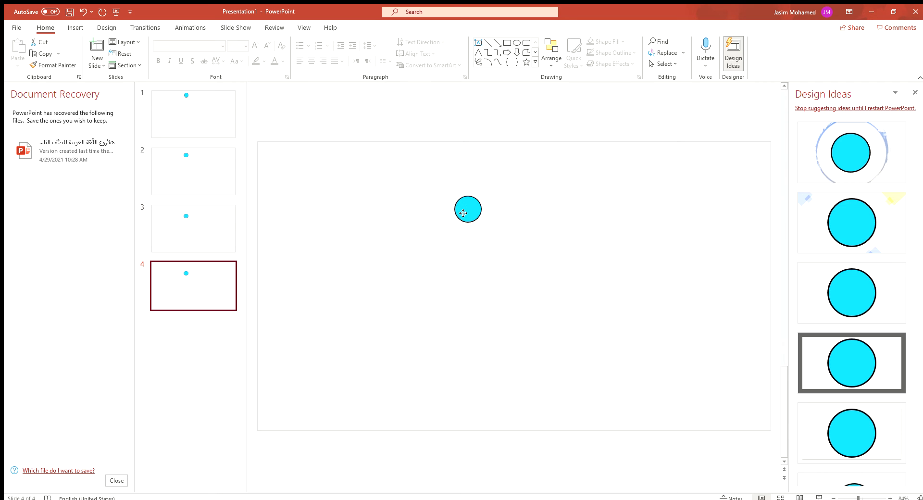
left_click_drag(464, 214, 465, 249)
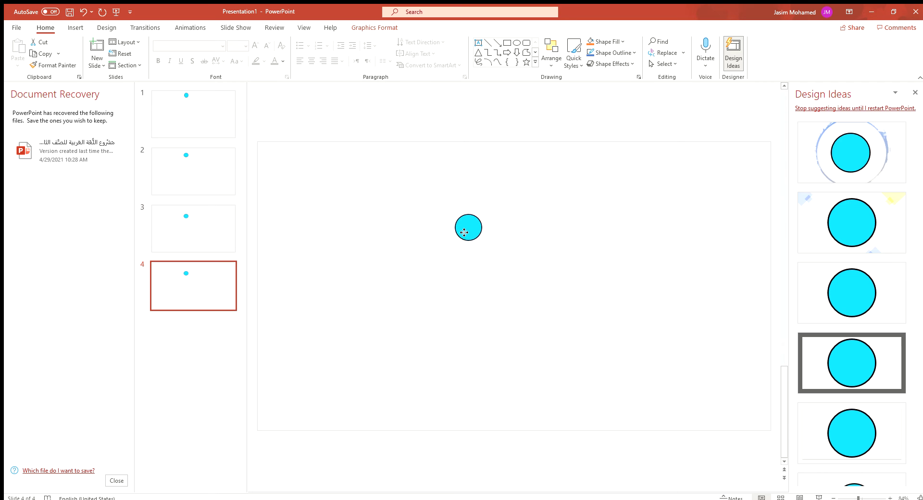
left_click(182, 285)
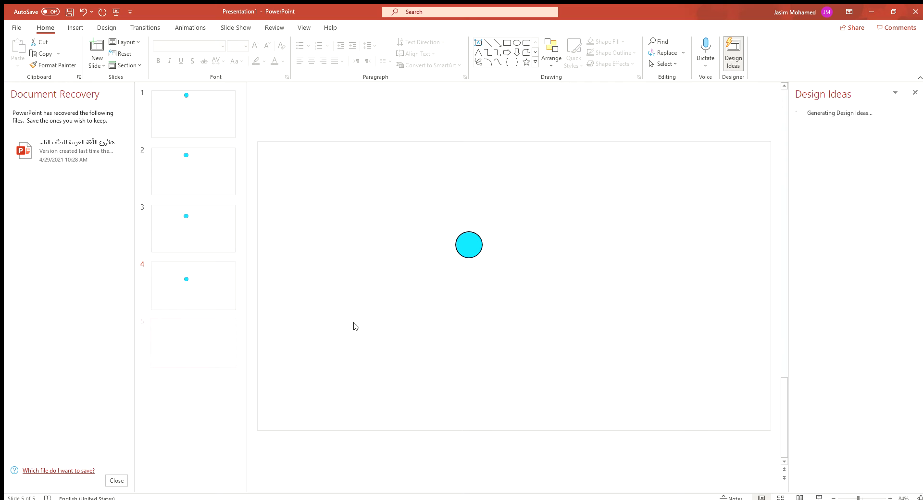
- Make slides 5–8 the same way, moving the ball down until it nears the bottom
key("ctrl+d")
left_click_drag(468, 244, 465, 278)
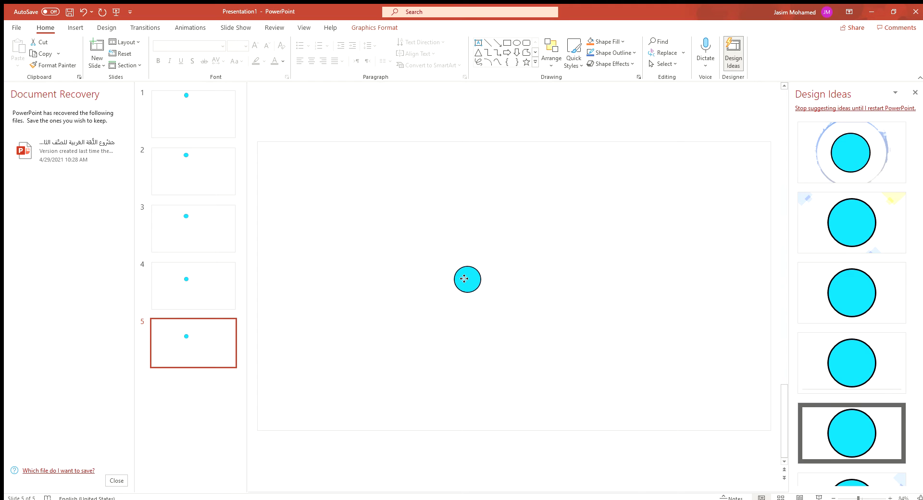
left_click(201, 336)
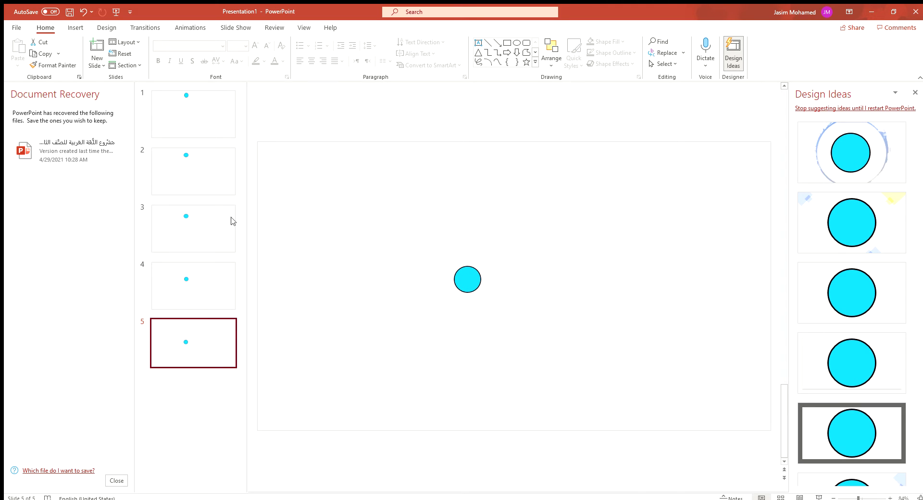
key("ctrl+d")
left_click_drag(472, 283, 472, 320)
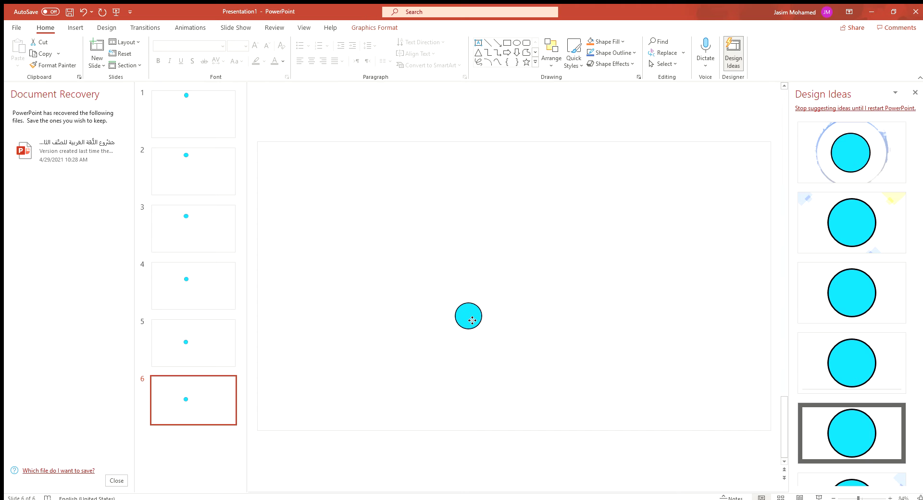
left_click(202, 400)
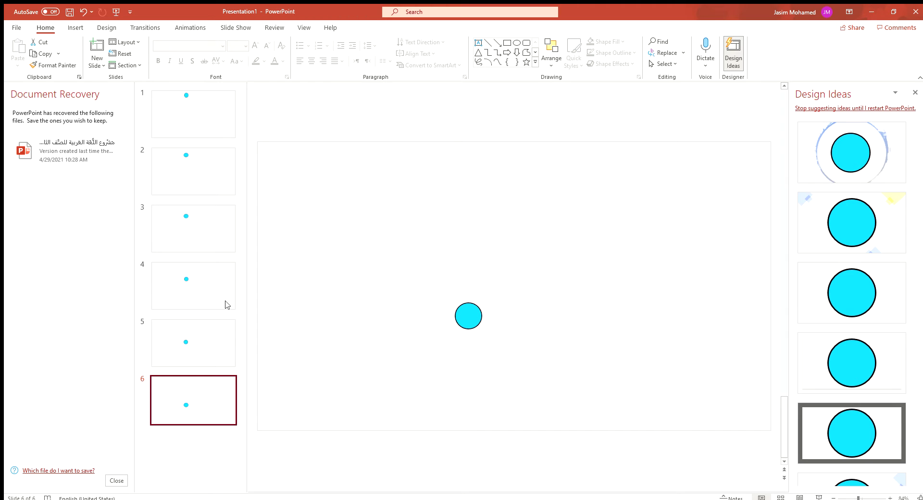
key("ctrl+d")
left_click_drag(468, 316, 469, 349)
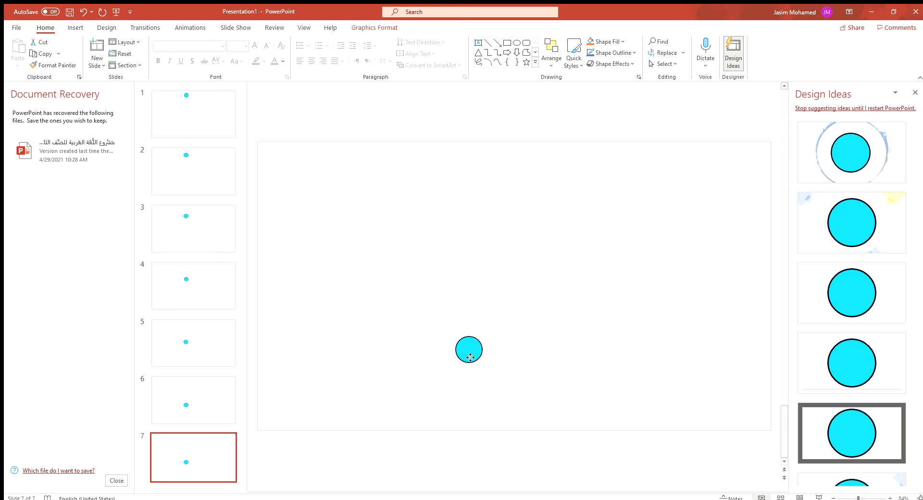
left_click(216, 450)
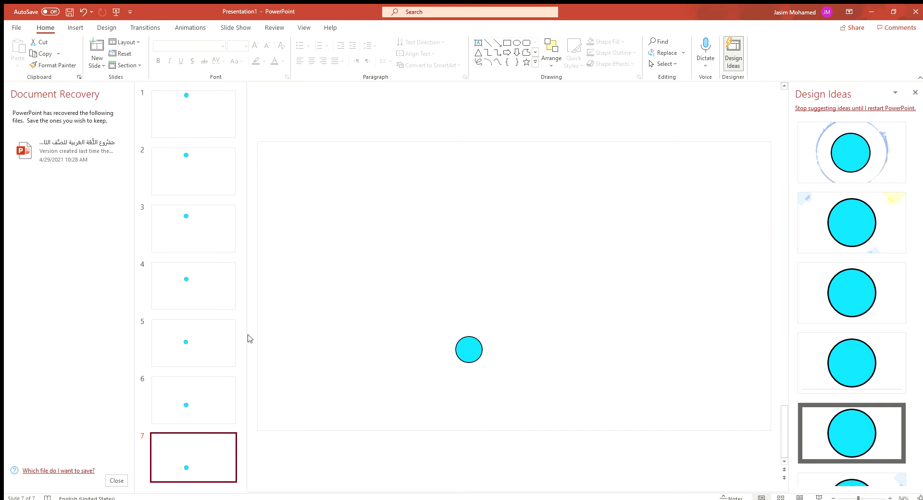
key("ctrl+d")
left_click_drag(467, 349, 467, 387)
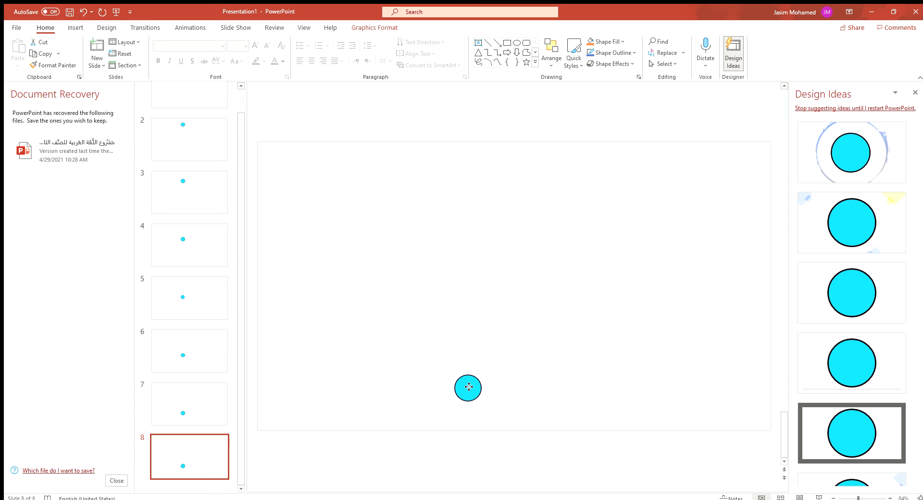
left_click(167, 465)
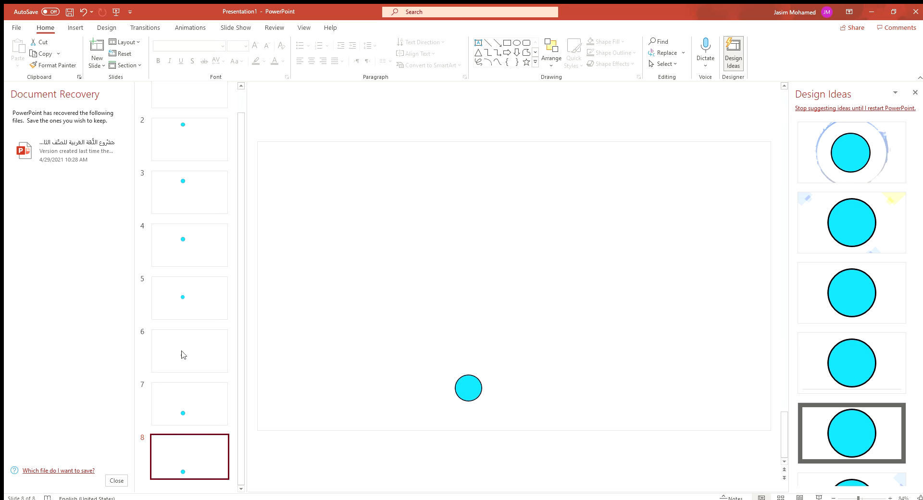
- Add a new blank slide 9 after the last ball frame
left_click(470, 388)
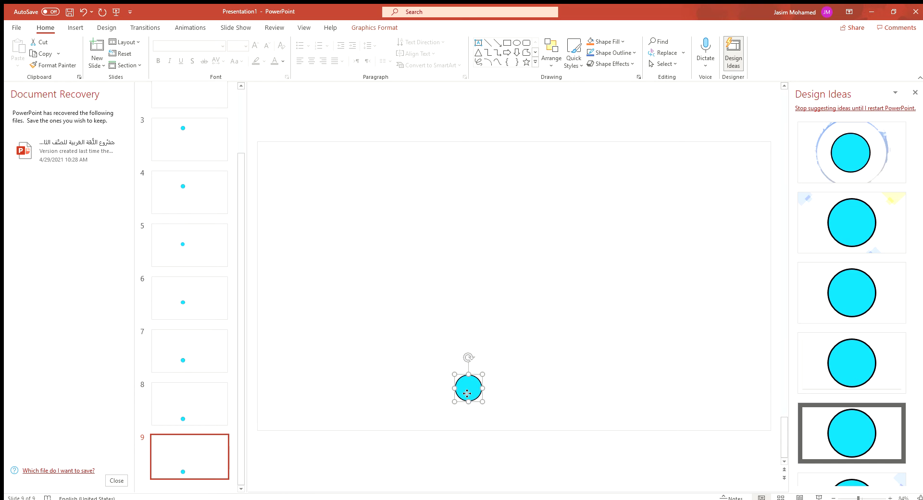
key("ctrl+m")
left_click(75, 27)
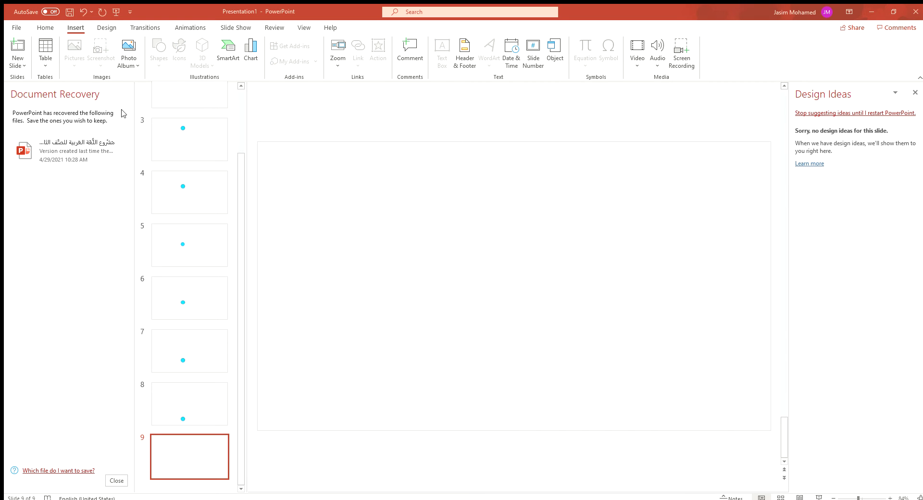
- Place the squashed ball at the bottom of slide 9, checking it against slide 8
left_click_drag(509, 286, 462, 390)
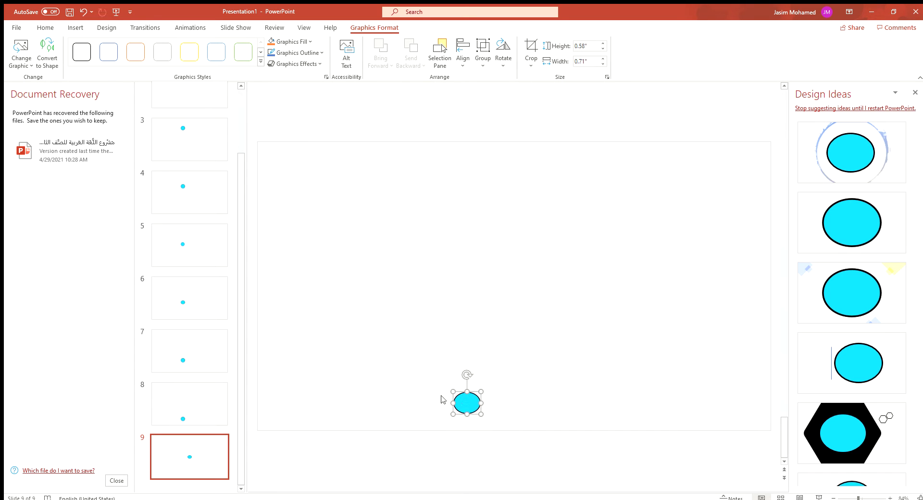
left_click(161, 418)
left_click(185, 459)
left_click(466, 400)
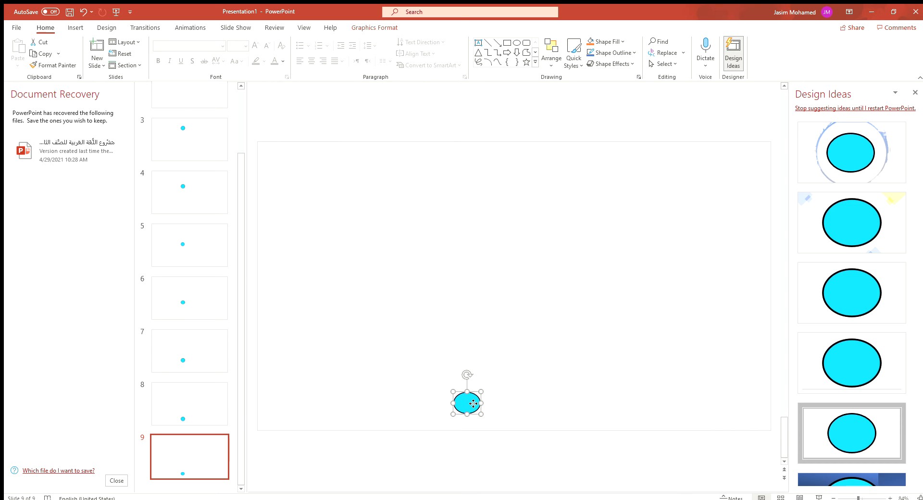
left_click(195, 422)
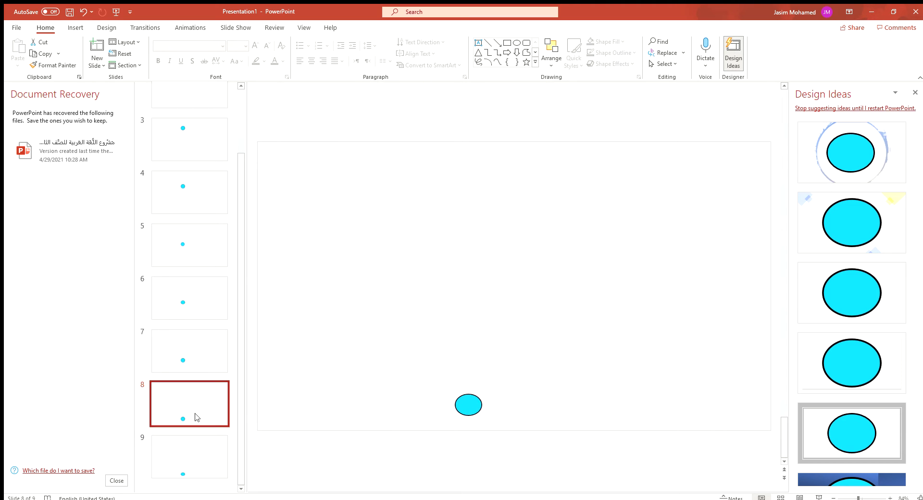
left_click(203, 452)
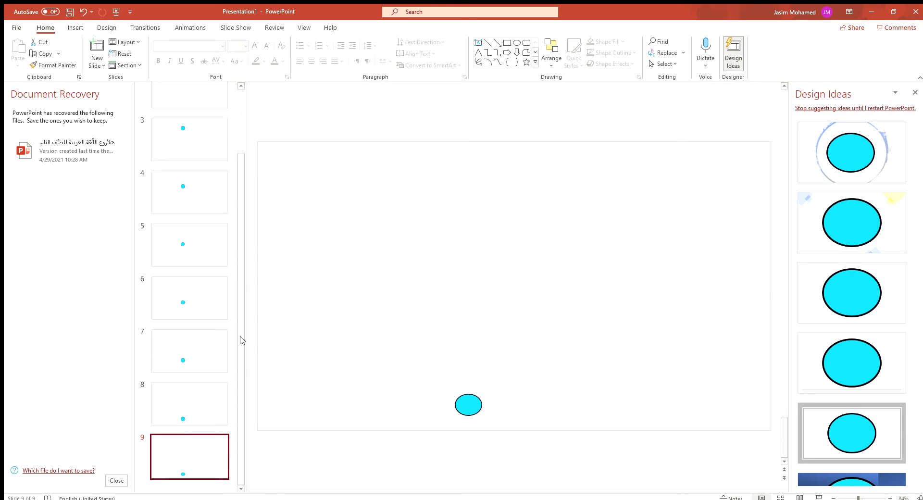
- Duplicate slide 9 as slide 10 and delete the ball from the copy
key("ctrl+d")
left_click(473, 412)
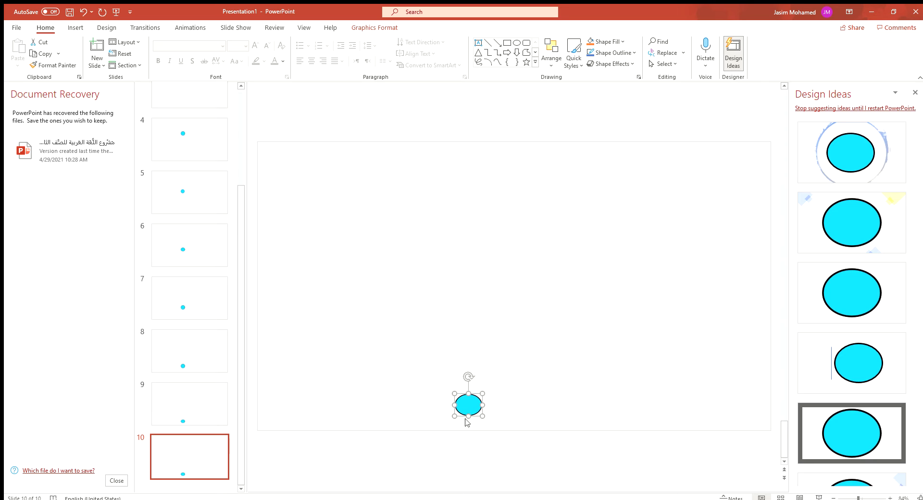
key("Delete")
- Undo the deletion to bring back the squashed ball on slide 10
left_click(81, 31)
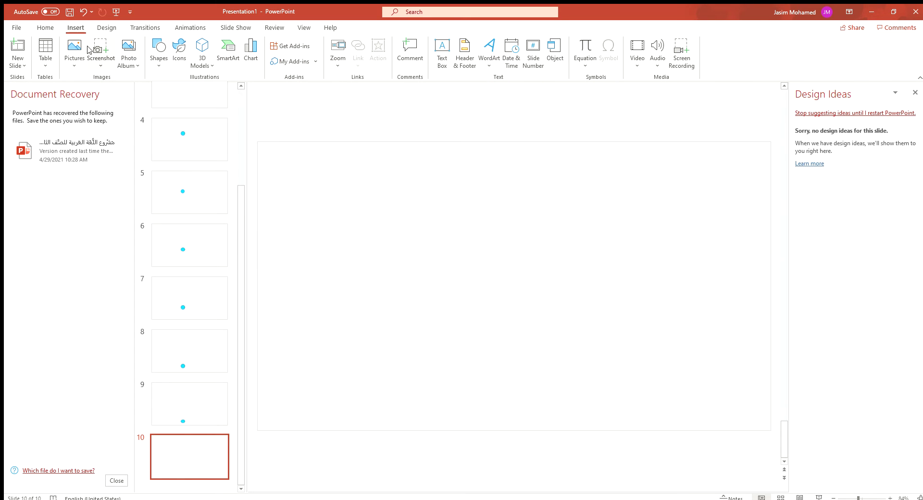
left_click(123, 112)
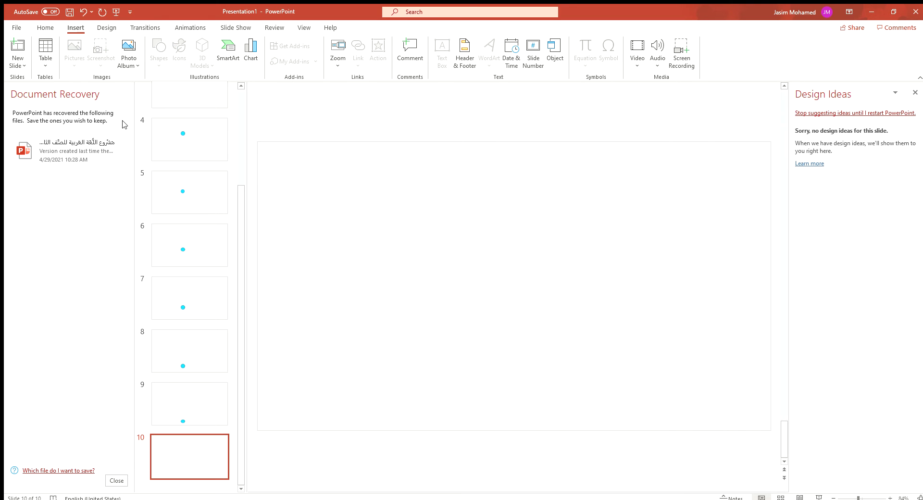
key("ctrl+z")
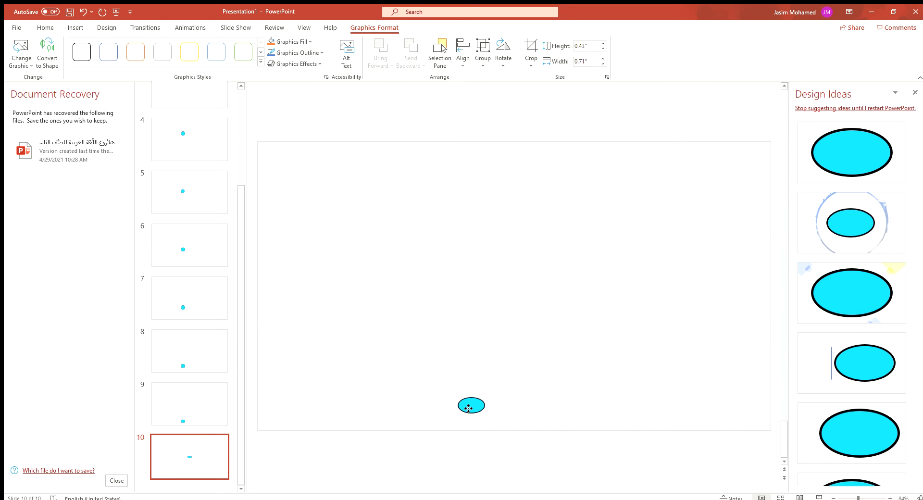
- Set slide 10's ball on the bottom edge, nudging it right to match slide 9
left_click_drag(511, 291, 463, 410)
left_click(197, 452)
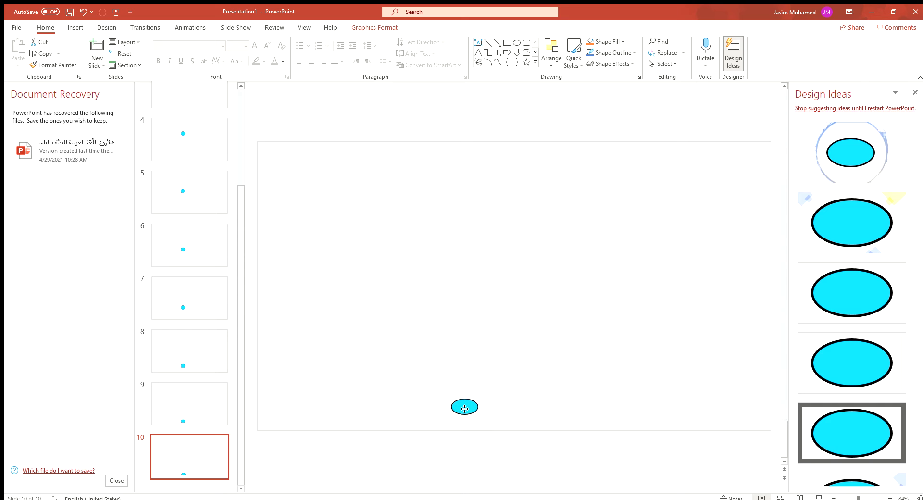
left_click(199, 409)
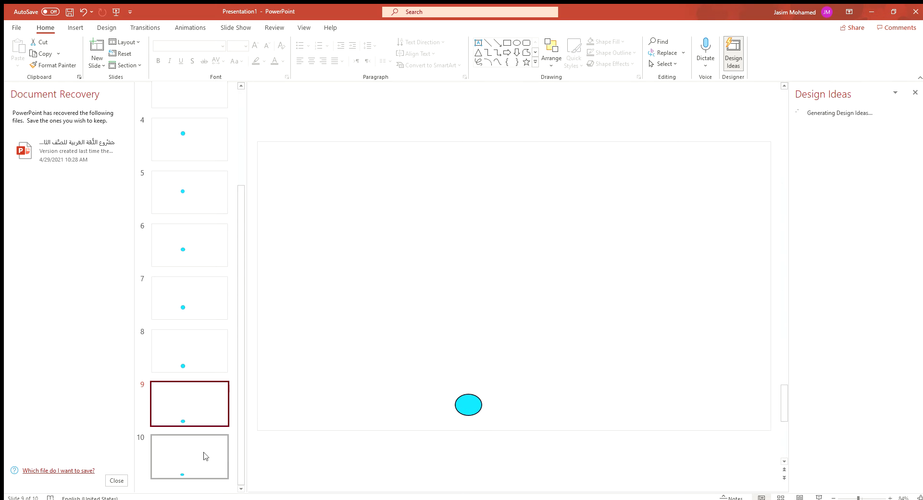
left_click(206, 453)
left_click_drag(463, 407, 468, 408)
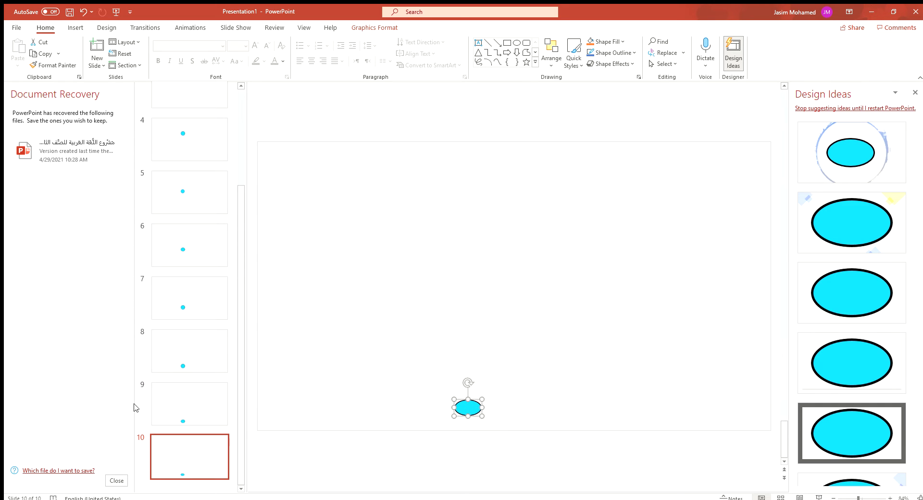
left_click(187, 411)
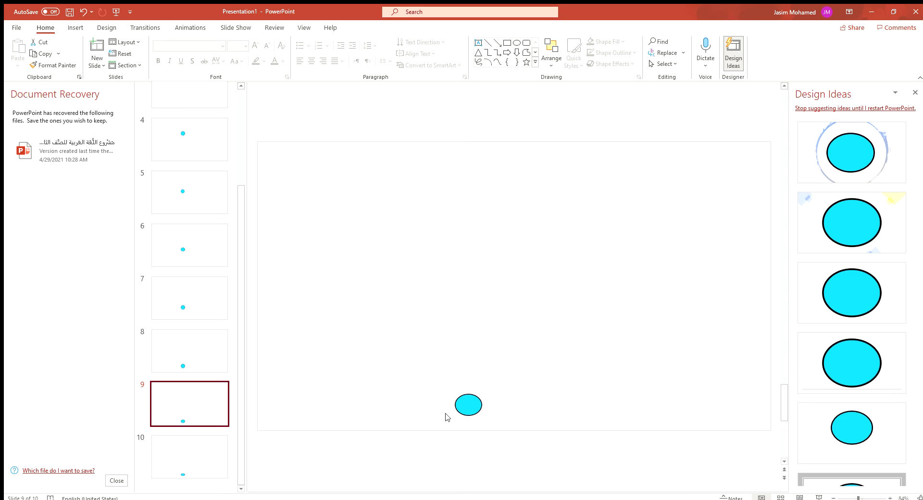
left_click(463, 405)
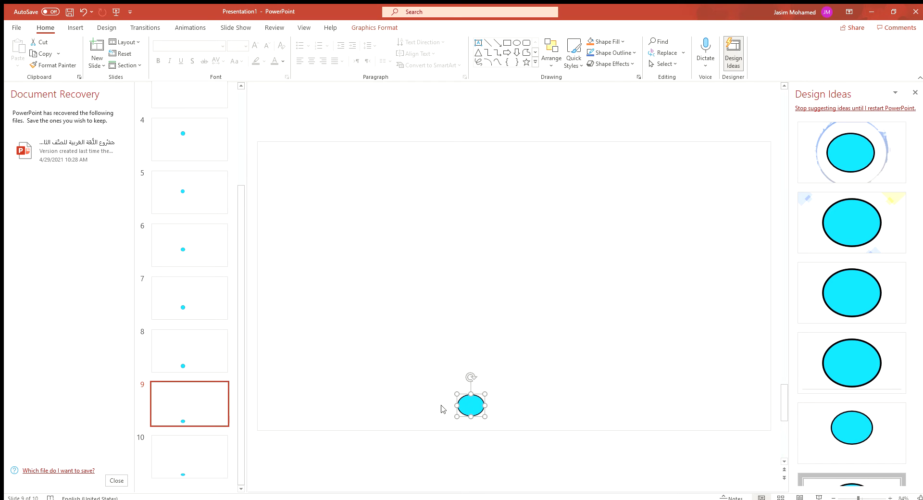
- Compare the ball positions on slides 8, 9 and 10
left_click(181, 436)
left_click(183, 419)
left_click(469, 408)
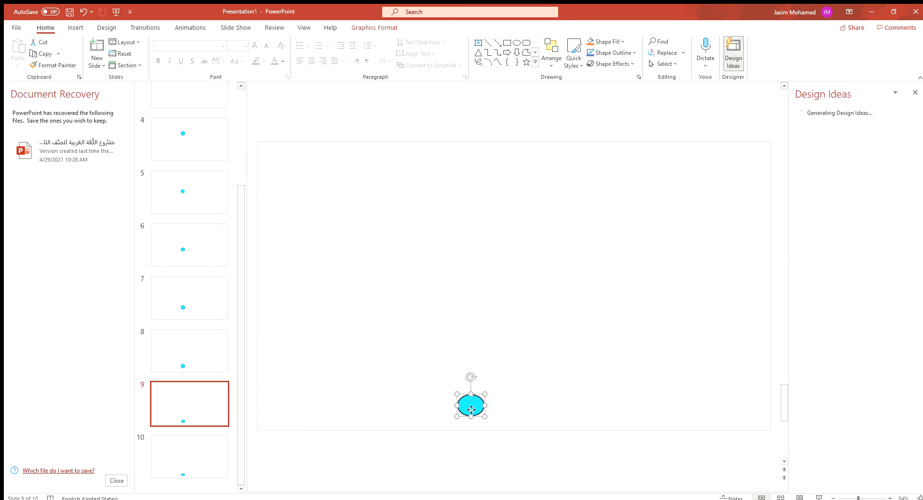
left_click(183, 364)
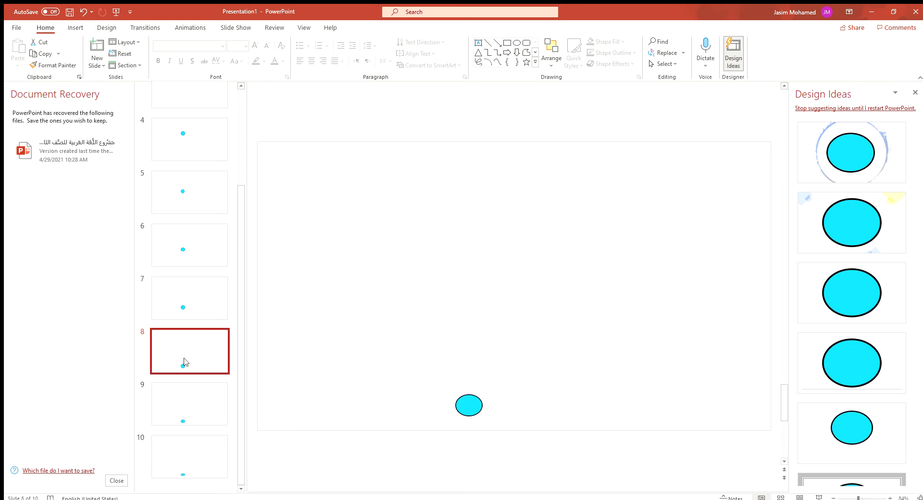
left_click(193, 383)
left_click(204, 367)
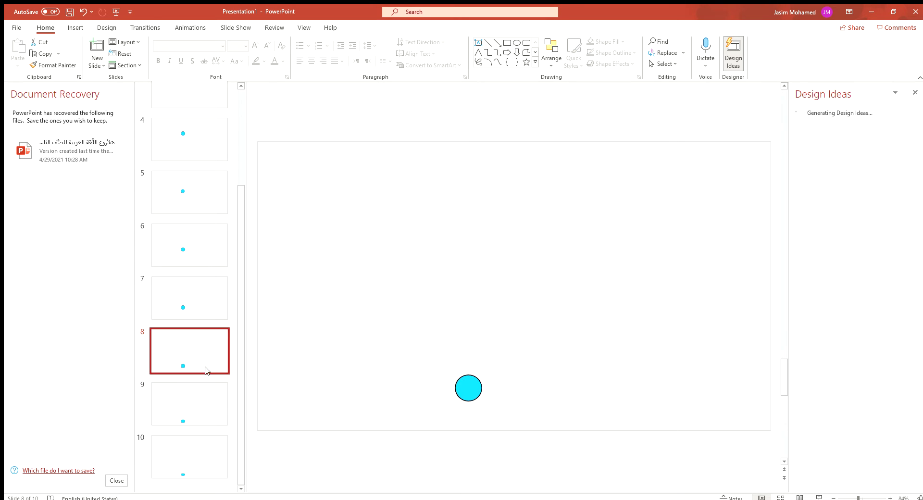
left_click(210, 408)
left_click(212, 447)
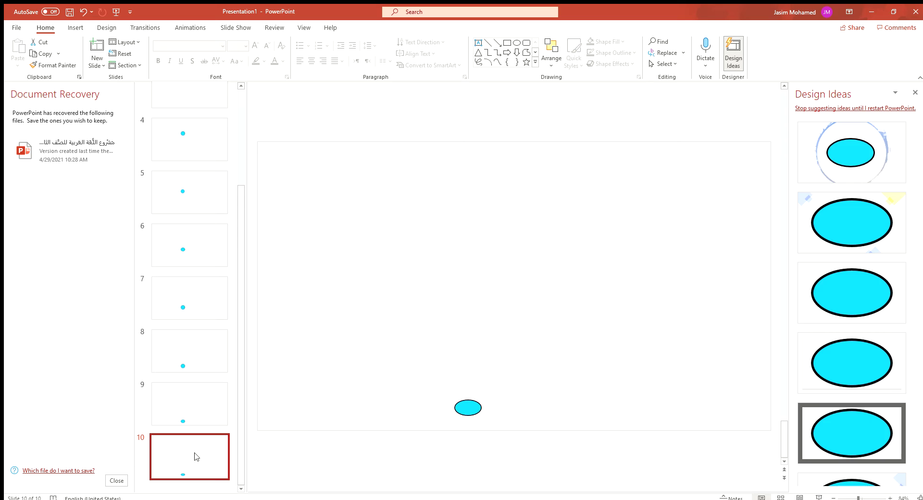
- Duplicate slide 10 four times and delete the ball from the new slide 14
key("ctrl+d")
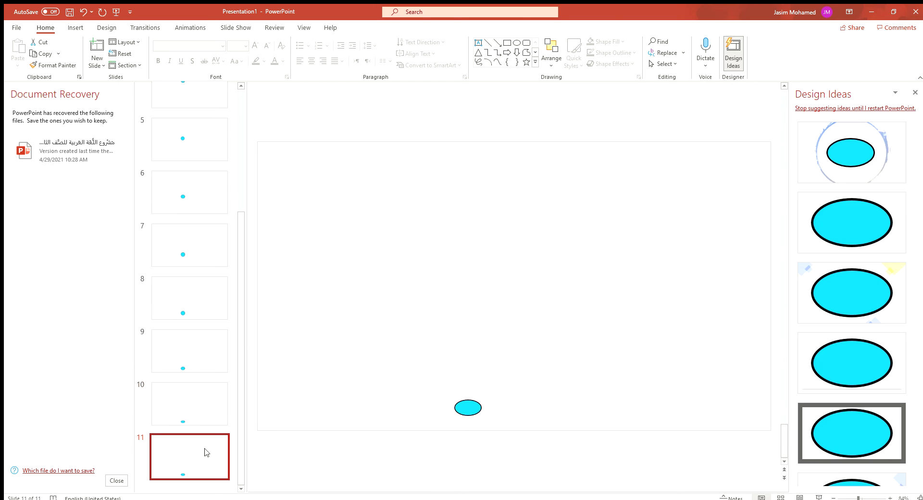
key("ctrl+d")
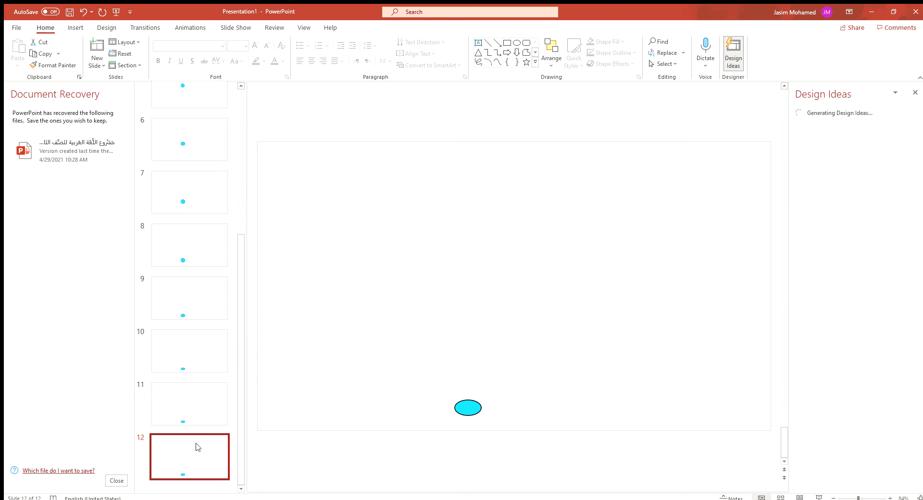
key("ctrl+d")
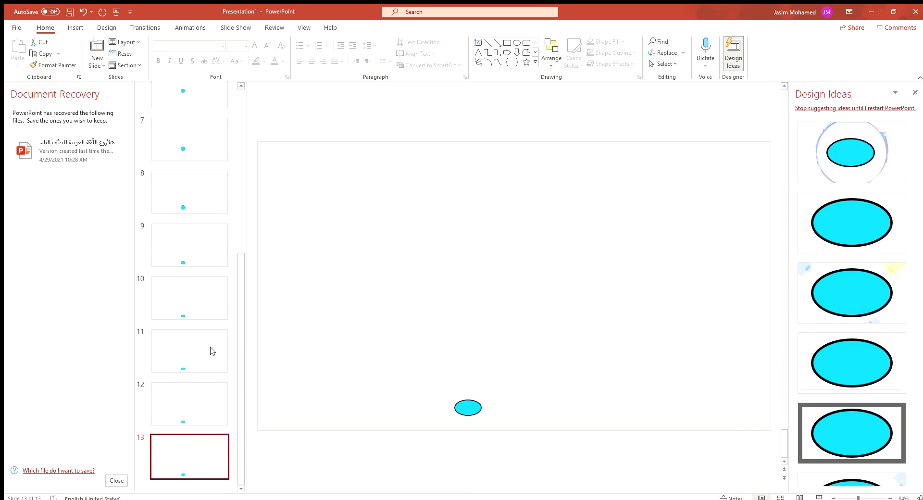
key("ctrl+d")
left_click(464, 409)
key("Delete")
- Paste onto slide 14 and delete the stray purple person graphic that appeared
left_click(75, 28)
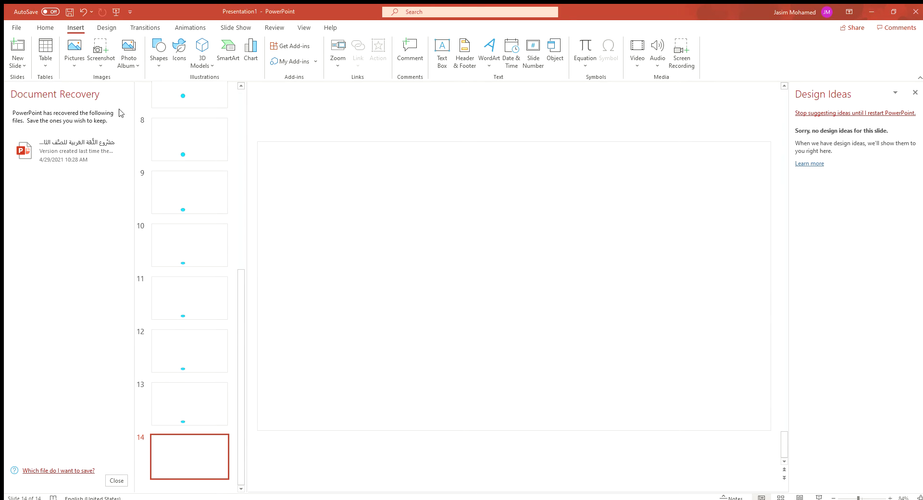
key("ctrl+v")
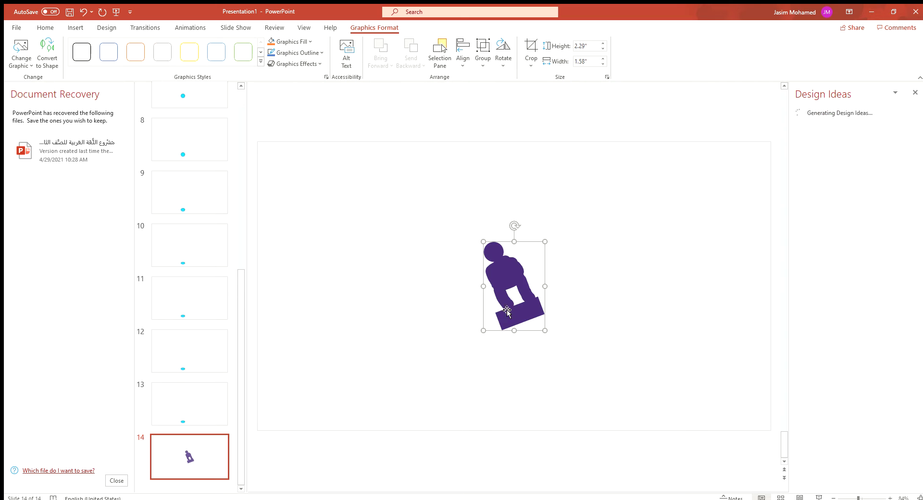
key("Delete")
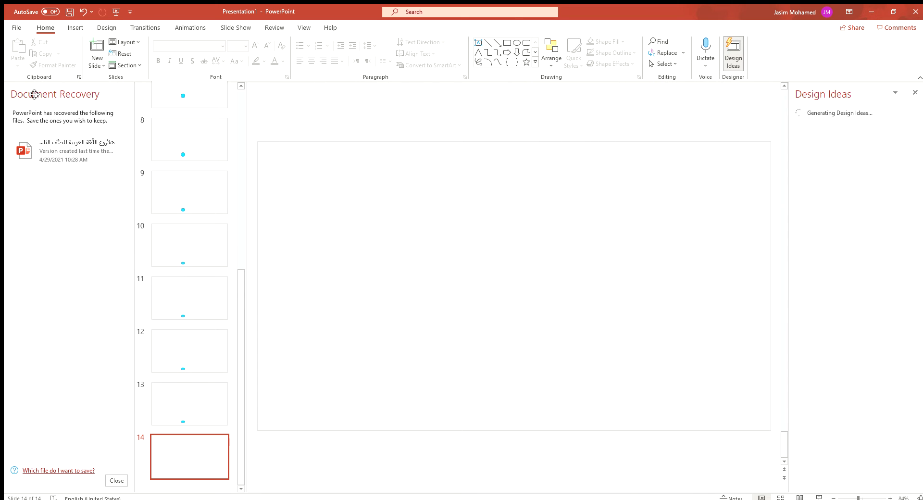
- Paste the cyan ball onto slide 14 and drag it down to the bottom
left_click(70, 29)
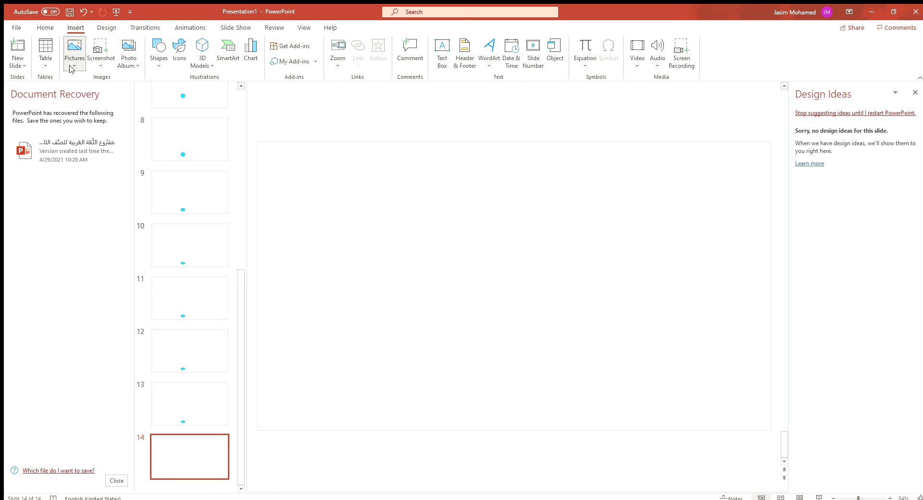
left_click(116, 131)
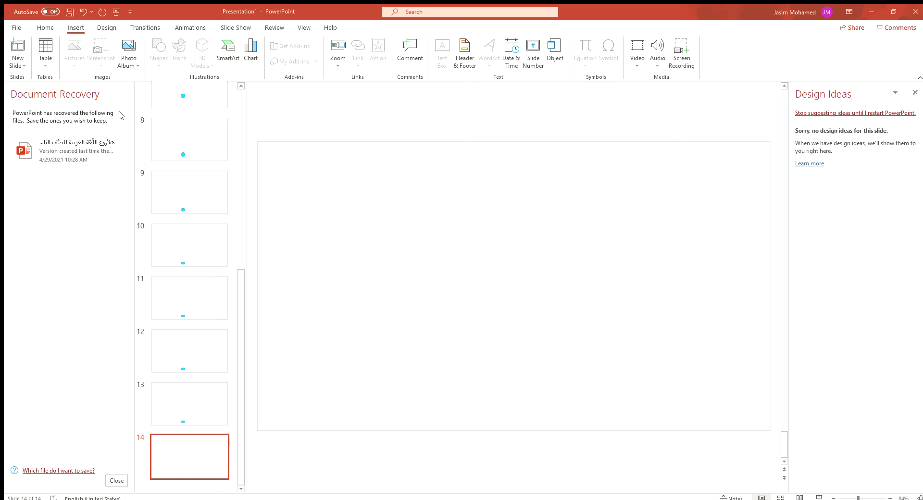
key("ctrl+y")
mouse_move(507, 277)
left_mouse_down()
mouse_move(460, 387)
mouse_move(468, 406)
left_mouse_up()
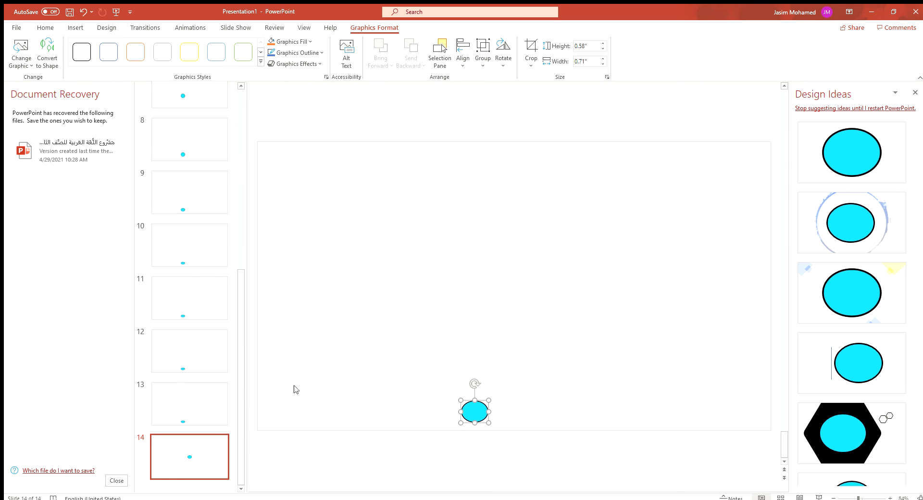
- Nudge slide 14's ball up and left, comparing against slide 13
left_click(208, 405)
left_click(206, 447)
left_click_drag(479, 413, 467, 399)
left_click(183, 404)
left_click(195, 465)
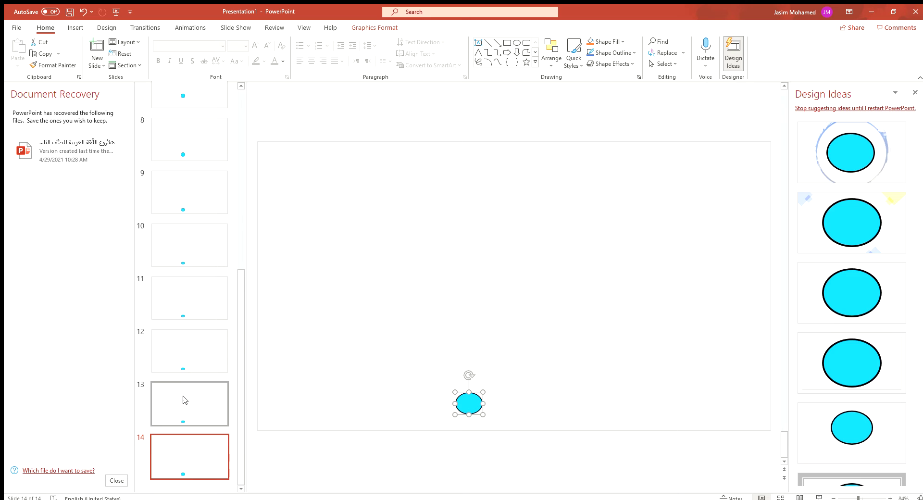
left_click(185, 396)
left_click(189, 446)
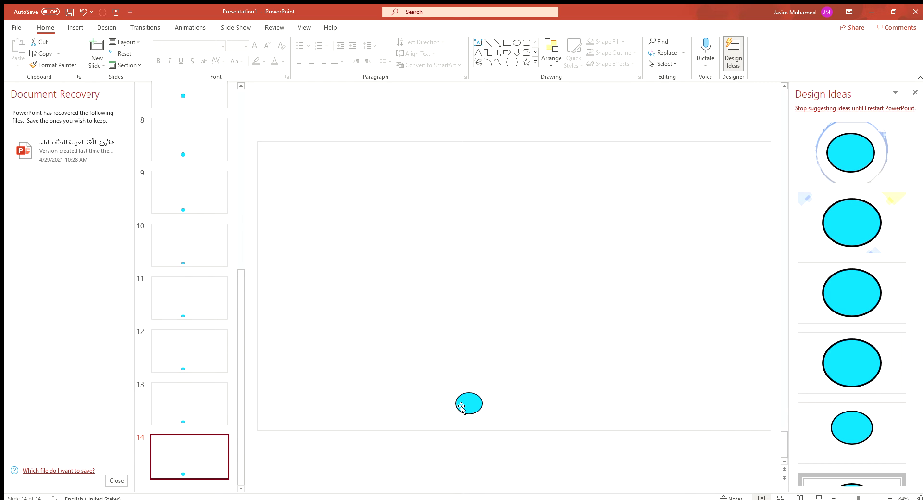
left_click_drag(472, 406, 469, 406)
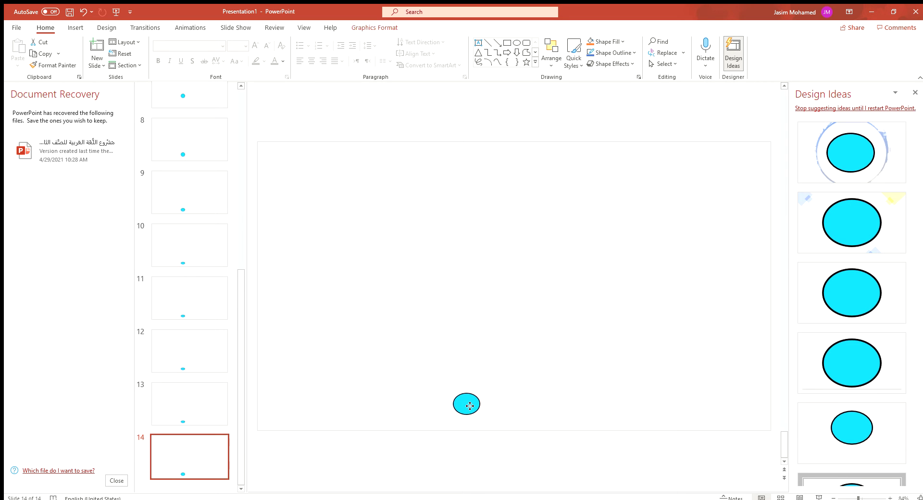
- Refine slide 14's ball with small right and left nudges until it matches slide 13
left_click(188, 404)
left_click(191, 438)
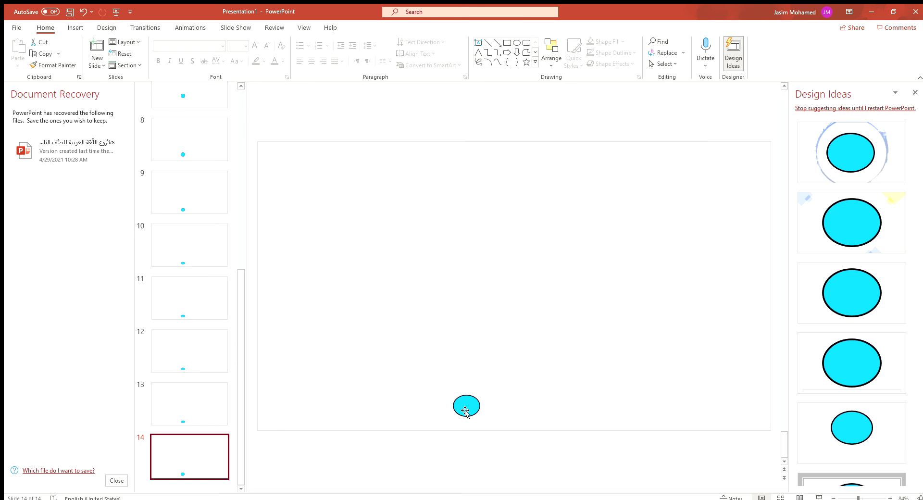
left_click_drag(465, 410, 467, 412)
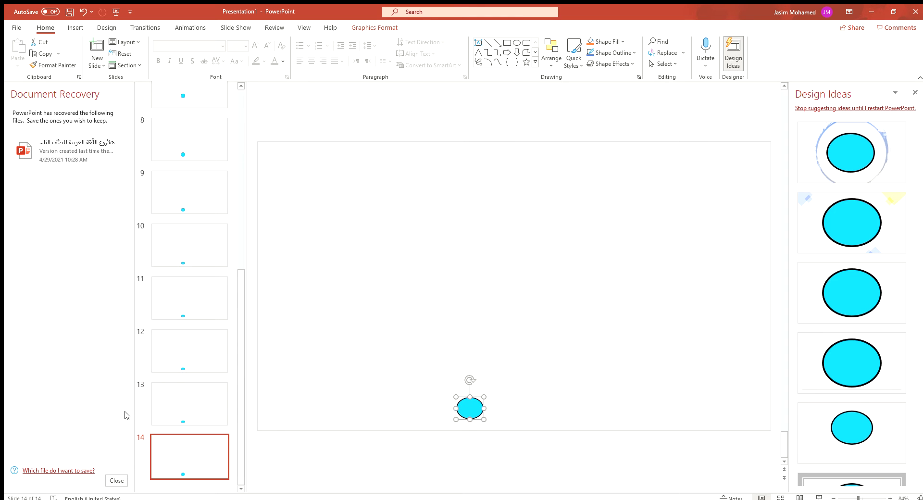
left_click(182, 412)
left_click(182, 442)
left_click_drag(469, 410, 468, 410)
left_click(196, 411)
left_click(204, 447)
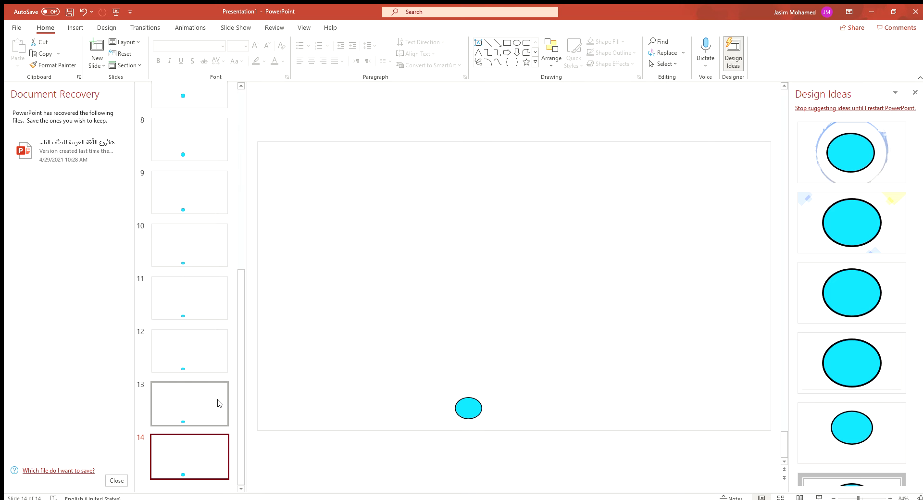
left_click(188, 454)
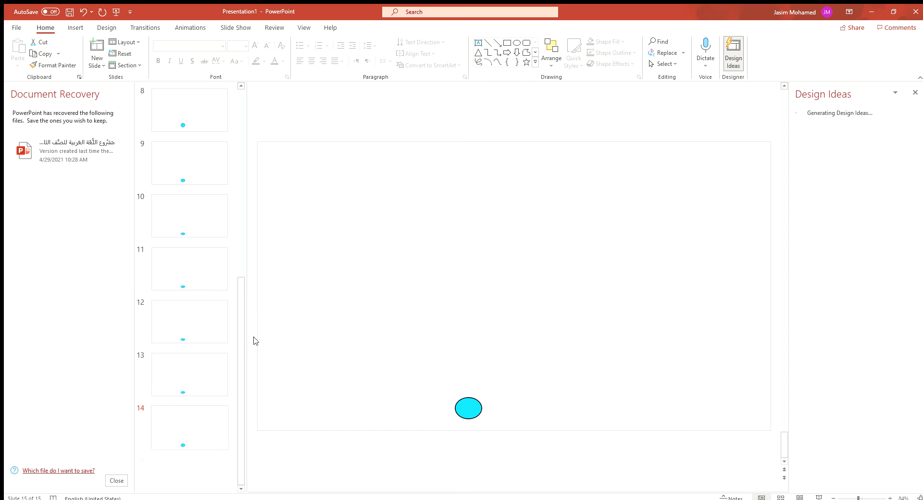
- Add slide 15 and paste the cyan ball at its bottom edge
left_click(466, 409)
key("ctrl+m")
left_click(75, 28)
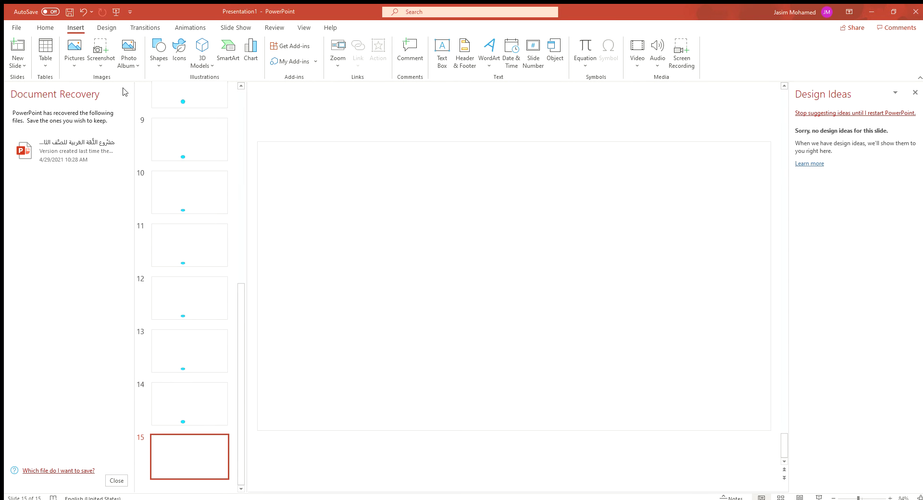
key("ctrl+v")
key("ctrl+z")
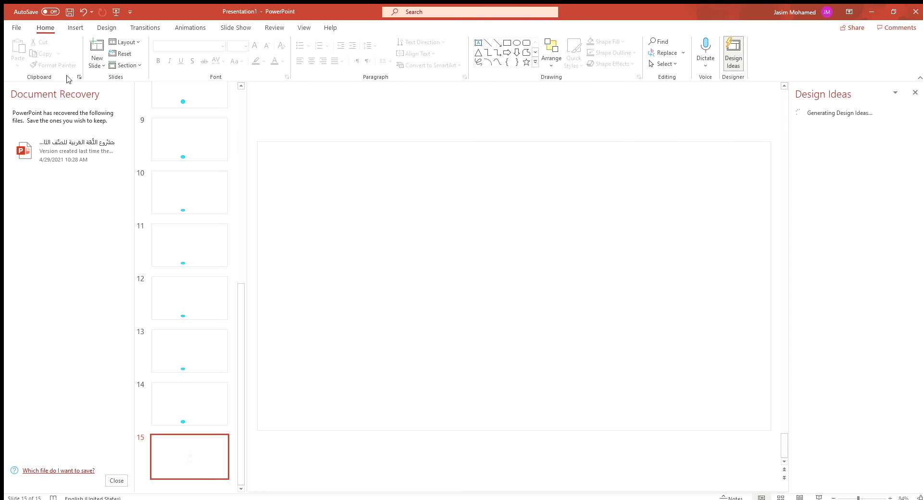
left_click(76, 28)
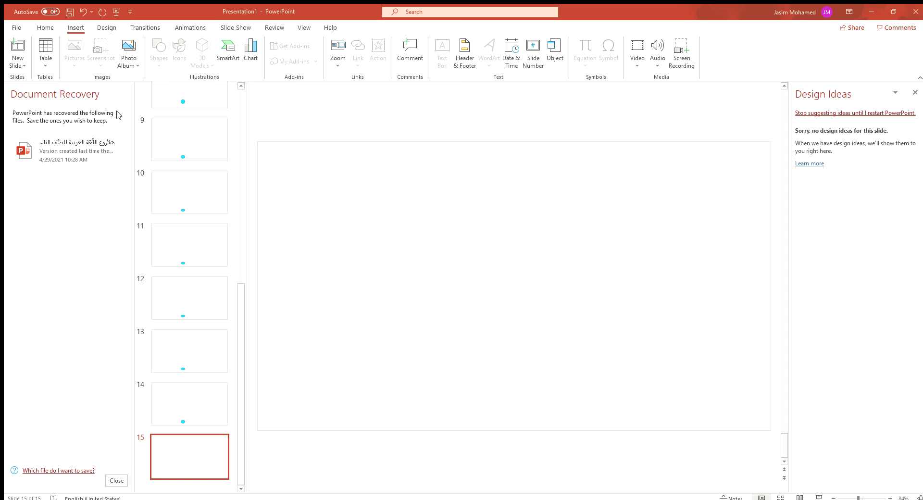
key("ctrl+v")
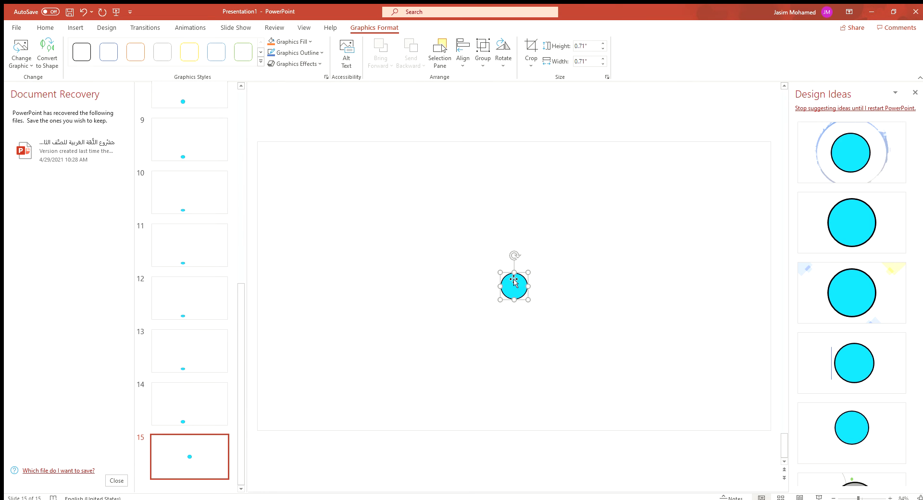
mouse_move(514, 278)
left_mouse_down()
mouse_move(475, 351)
mouse_move(473, 404)
left_mouse_up()
- Nudge slide 15's ball slightly up, comparing its position with slide 14
left_click(190, 411)
left_click(190, 463)
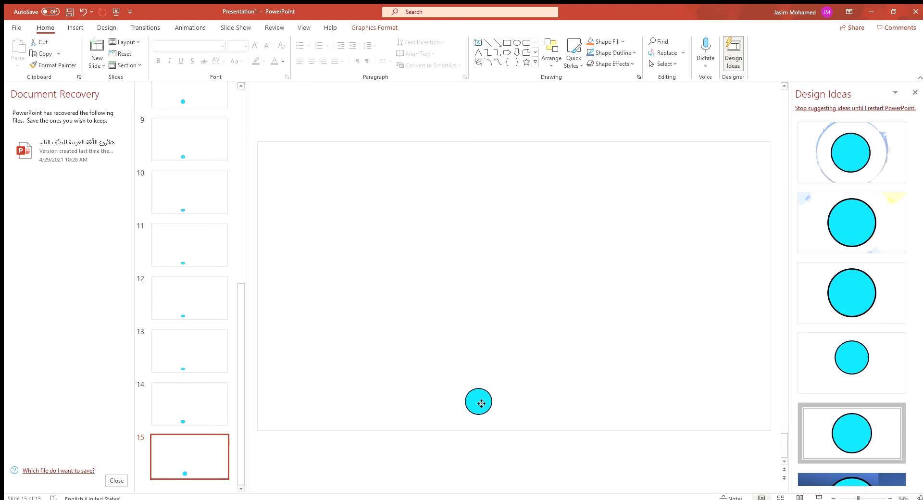
left_click(425, 421)
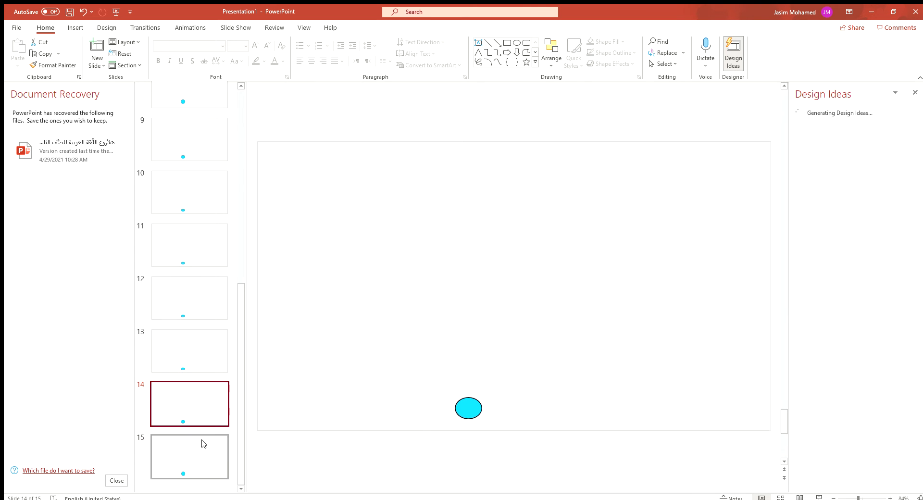
left_click_drag(469, 403, 469, 399)
left_click(198, 411)
left_click(207, 450)
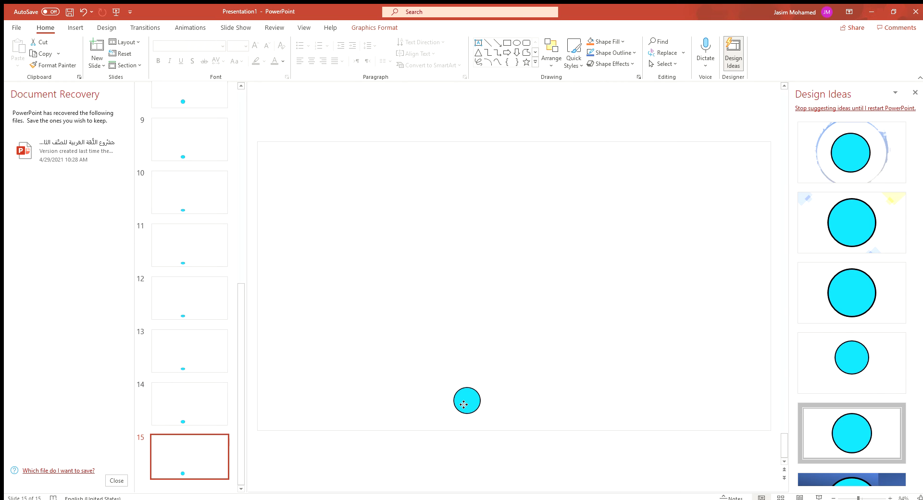
left_click(206, 418)
left_click(206, 439)
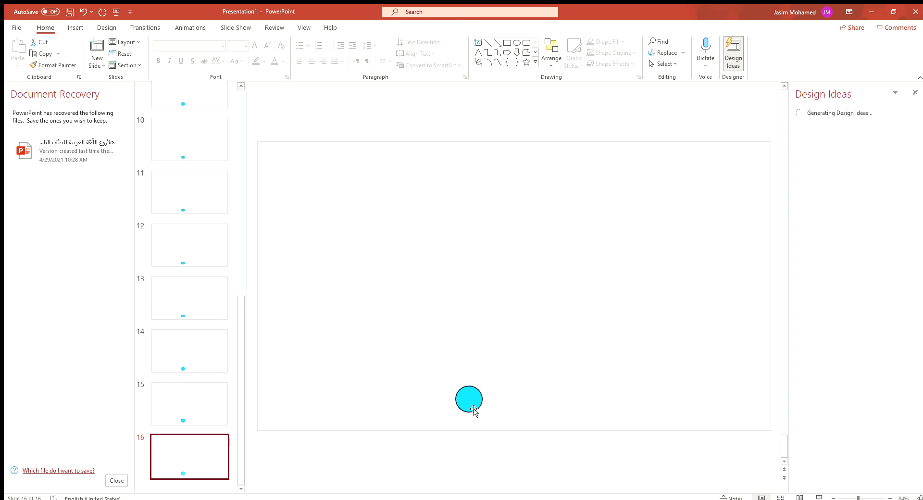
- Raise the ball a little on each of slides 16–19, duplicating a new frame after each
left_click_drag(471, 407, 472, 396)
left_click(177, 462)
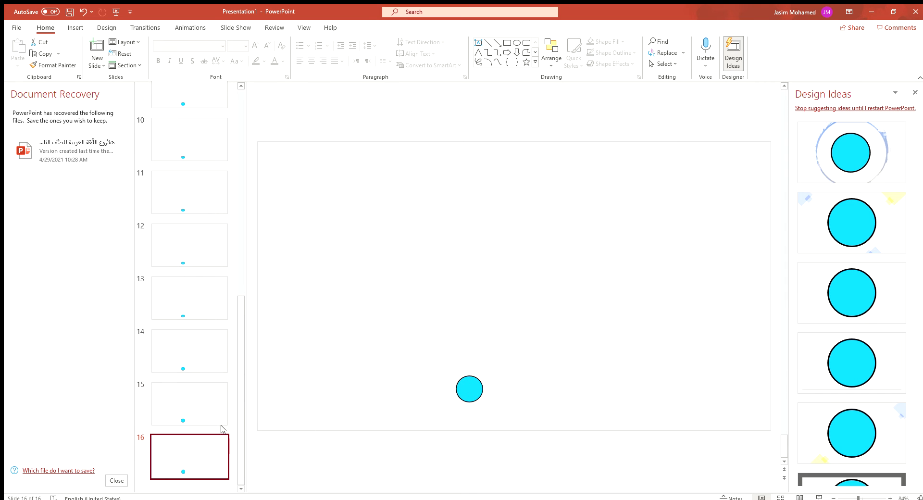
key("ctrl+d")
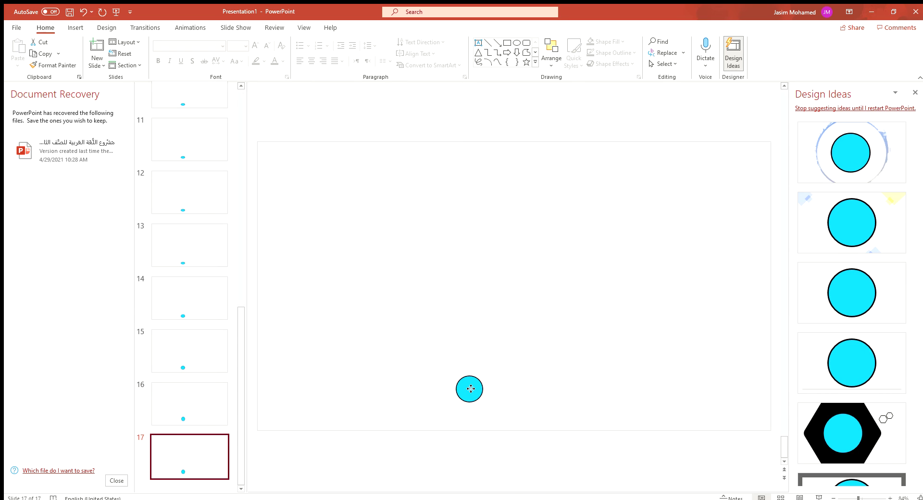
left_click_drag(472, 397, 471, 392)
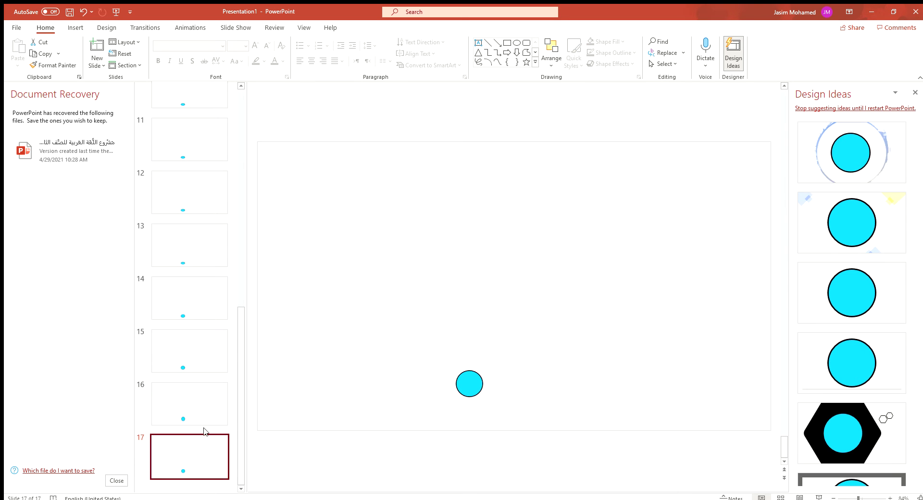
key("ctrl+d")
left_click_drag(472, 385, 474, 384)
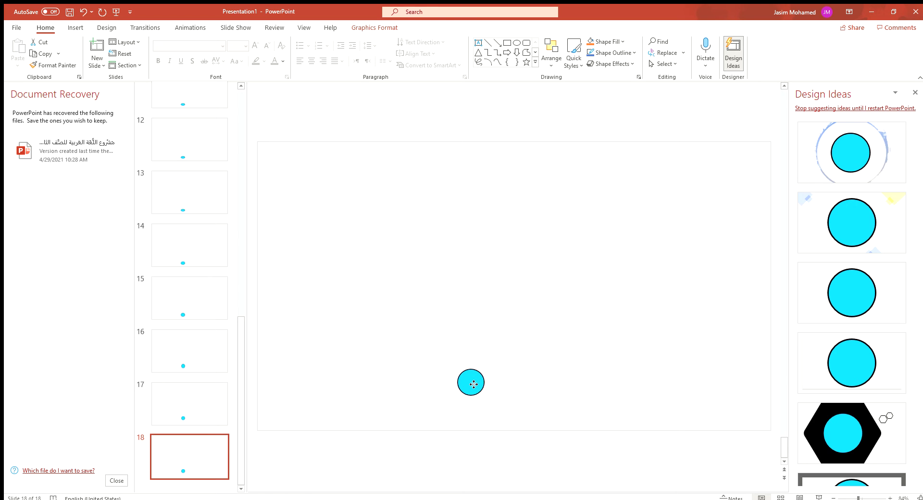
left_click(220, 454)
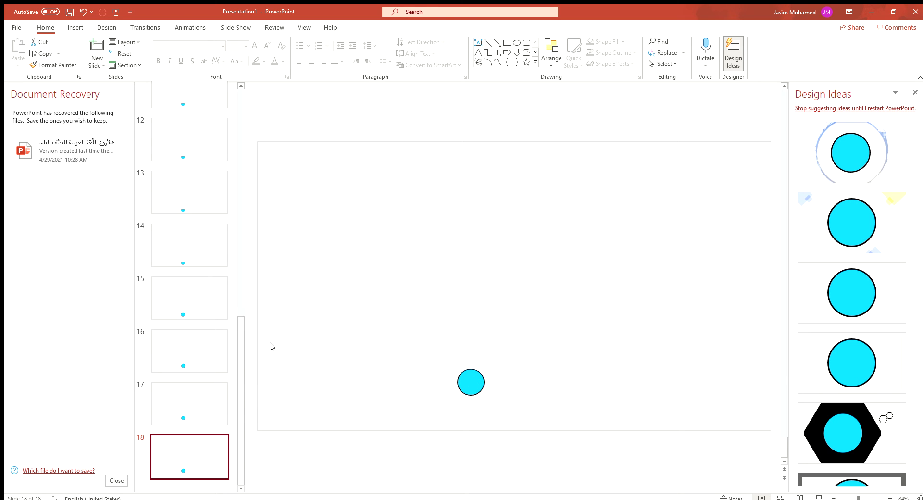
key("ctrl+d")
left_click_drag(469, 382, 466, 378)
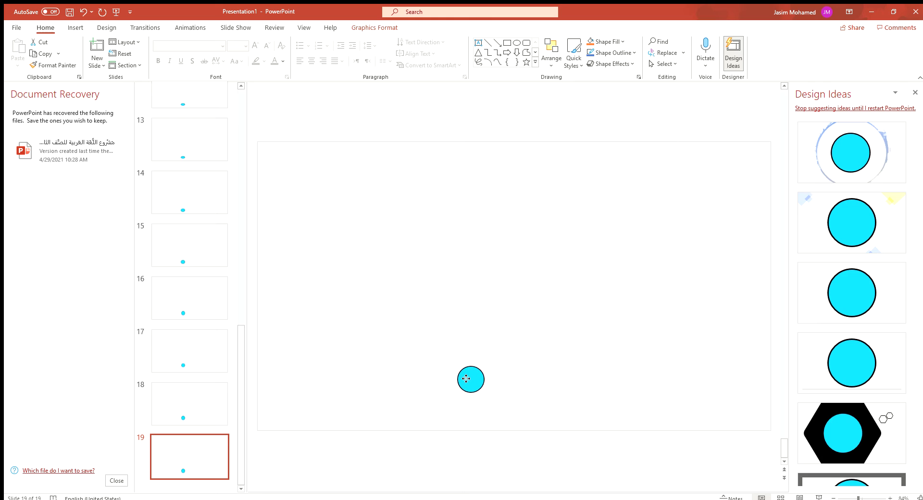
left_click(209, 443)
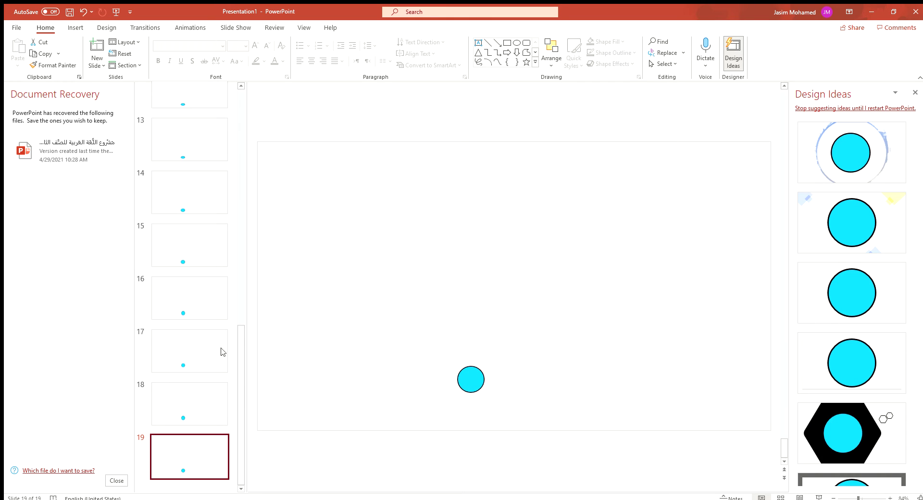
key("ctrl+d")
key("ctrl+d")
key("ctrl+d")
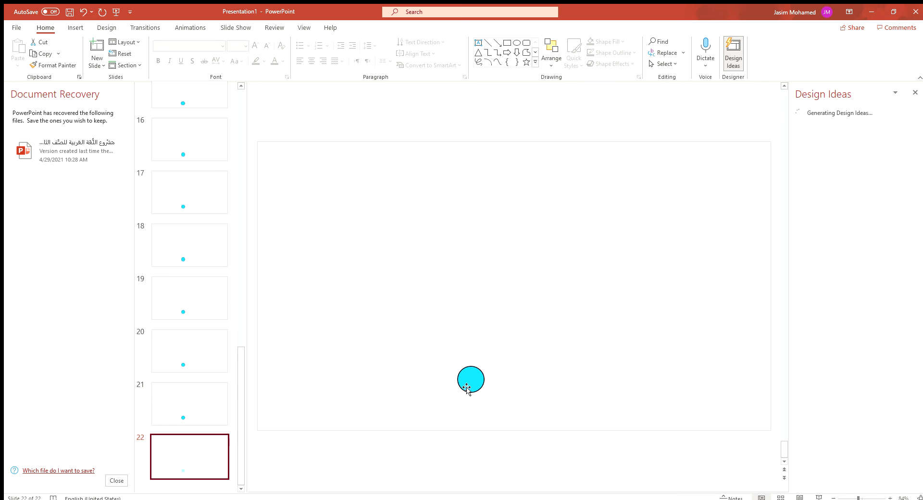
- Lower the ball slightly on slides 22, 23 and 24 as each is duplicated
left_click_drag(467, 389, 466, 394)
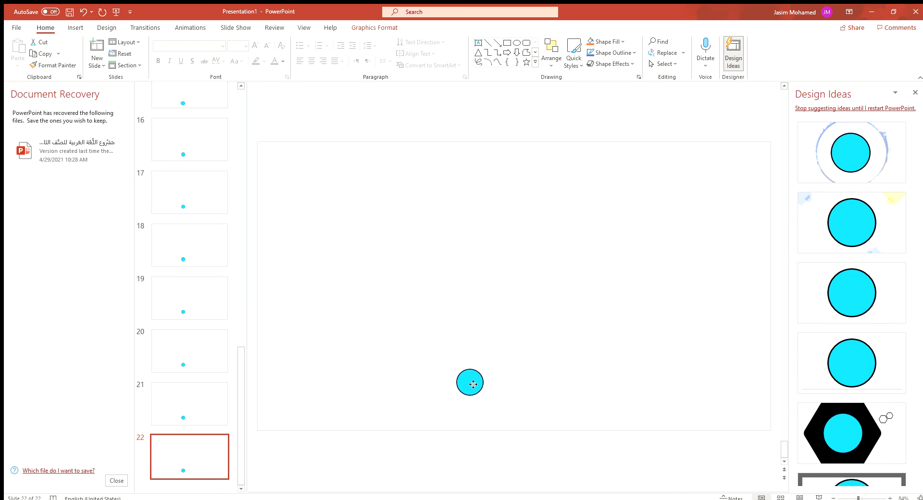
left_click(202, 463)
key("ctrl+d")
left_click_drag(475, 385, 476, 395)
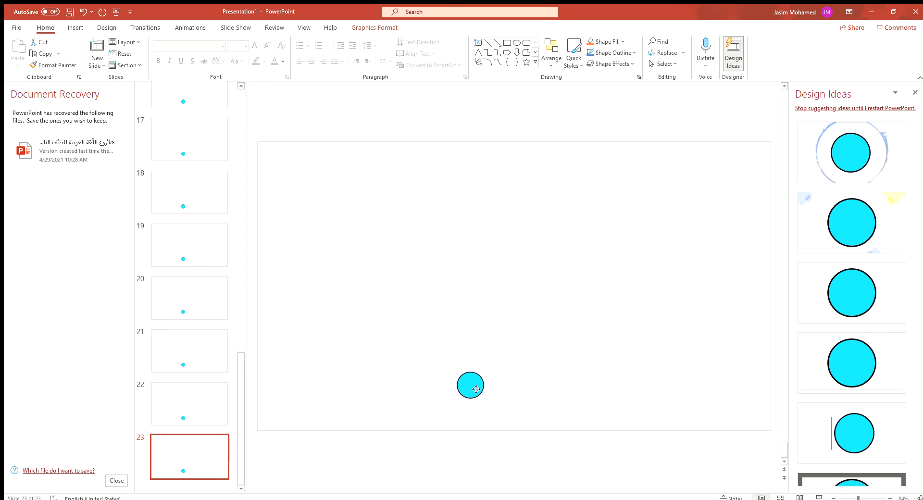
left_click(193, 447)
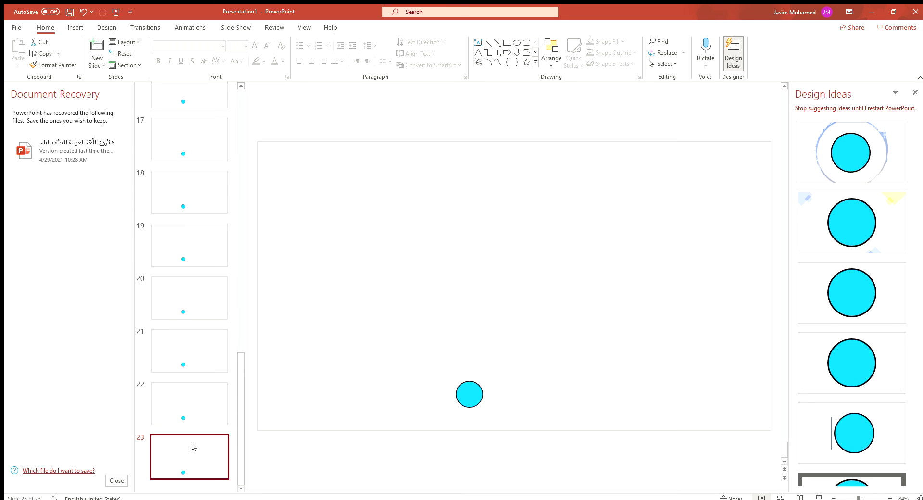
key("ctrl+d")
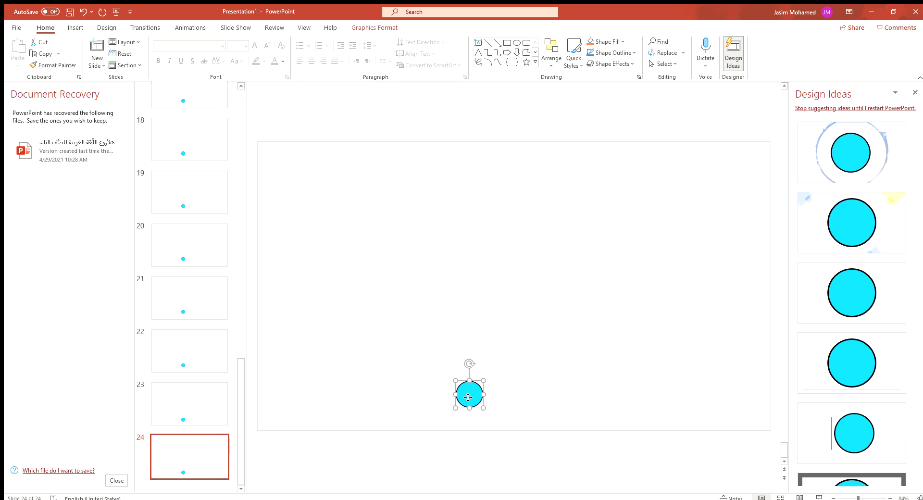
left_click_drag(468, 397, 472, 412)
- Replace slide 24's round ball with the squashed oval at the bottom, aligned to slide 23
key("Delete")
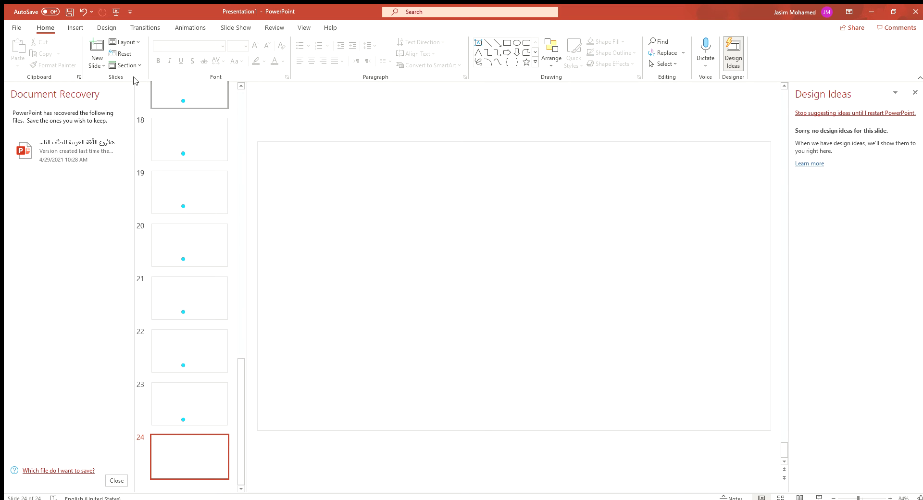
left_click(75, 27)
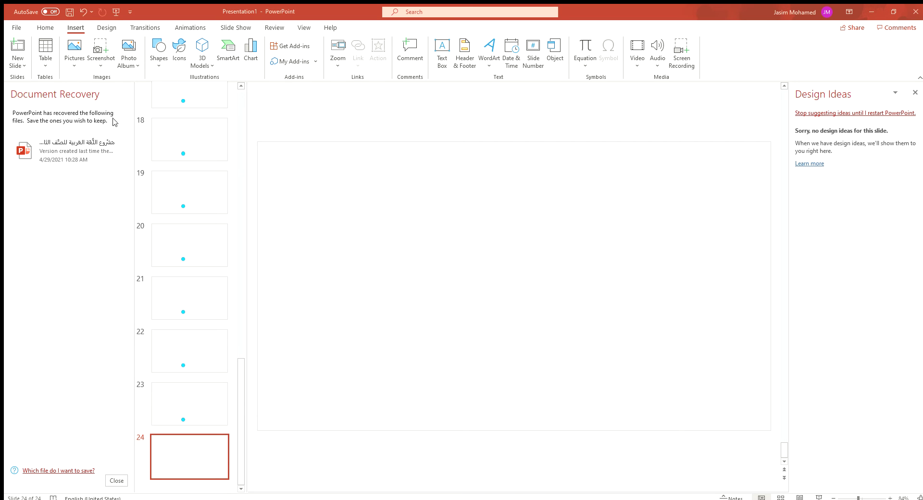
key("ctrl+z")
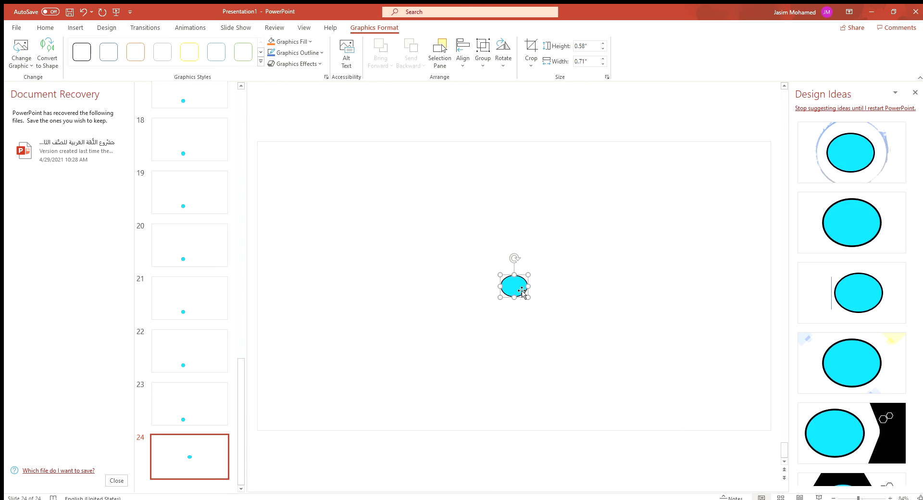
left_click_drag(518, 287, 467, 411)
left_click(196, 401)
left_click(188, 439)
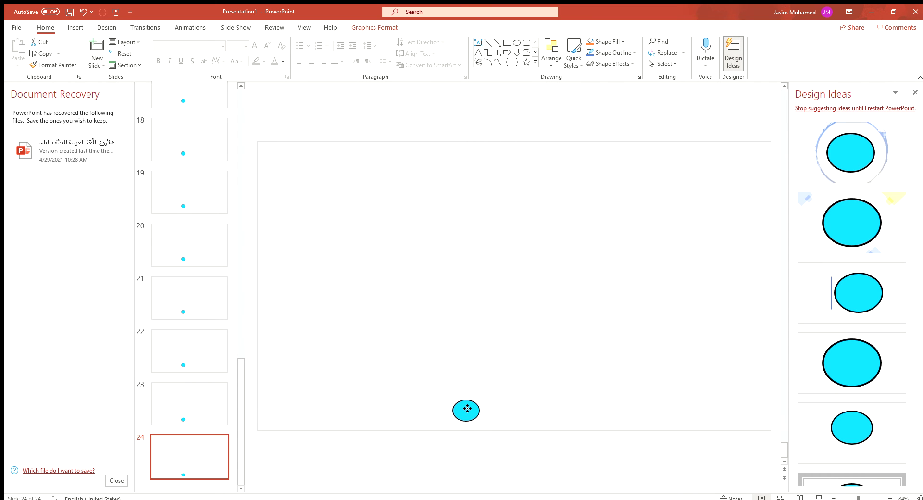
left_click(175, 414)
left_click(183, 449)
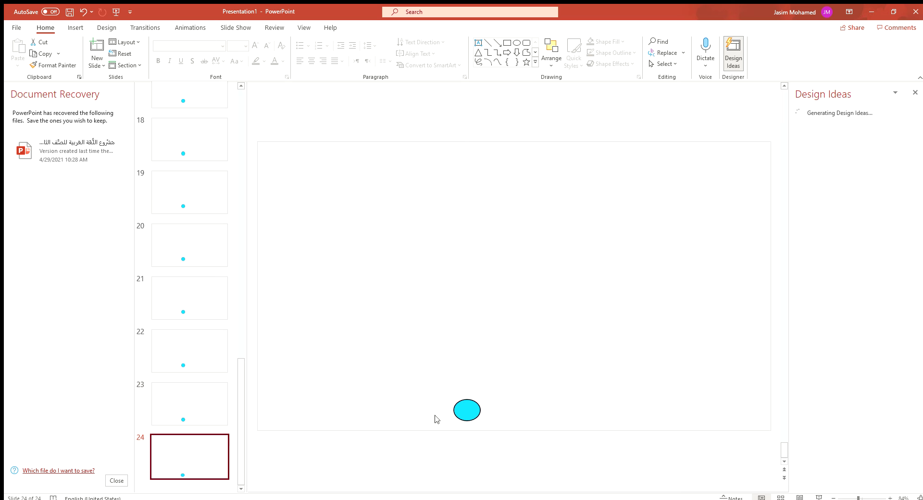
left_click_drag(470, 412, 474, 414)
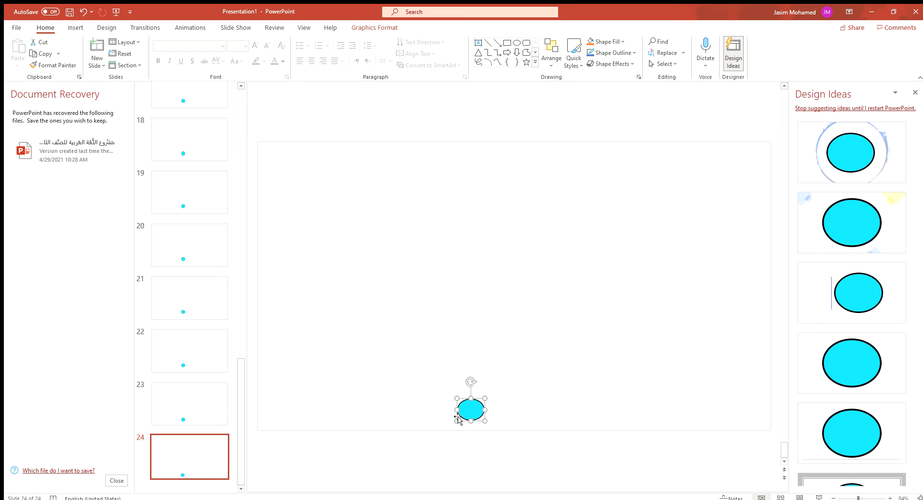
left_click(182, 404)
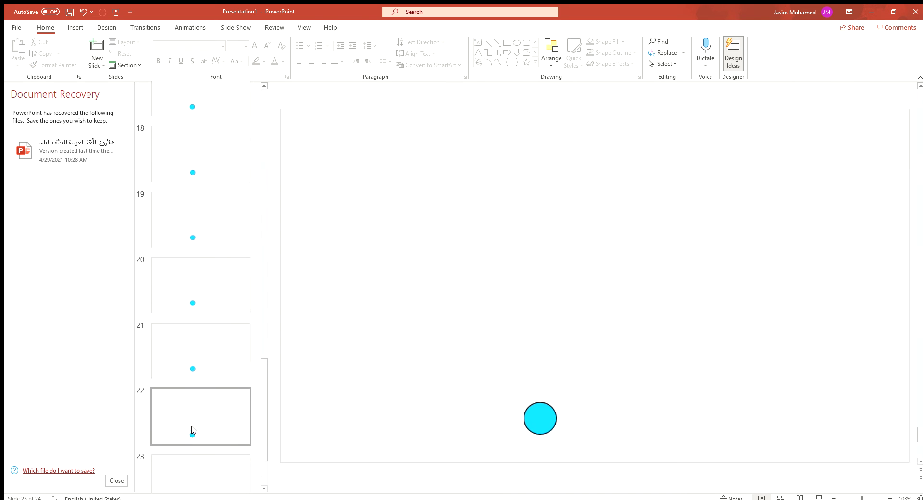
- Nudge the squashed ball on slide 24 slightly left, comparing it with slide 23
scroll(237, 458, "down", 2)
left_click(222, 464)
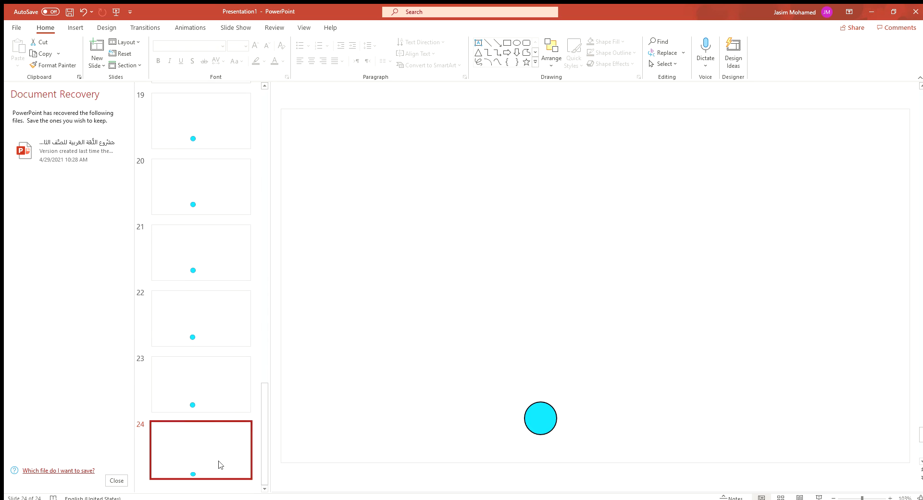
left_click_drag(544, 437, 541, 437)
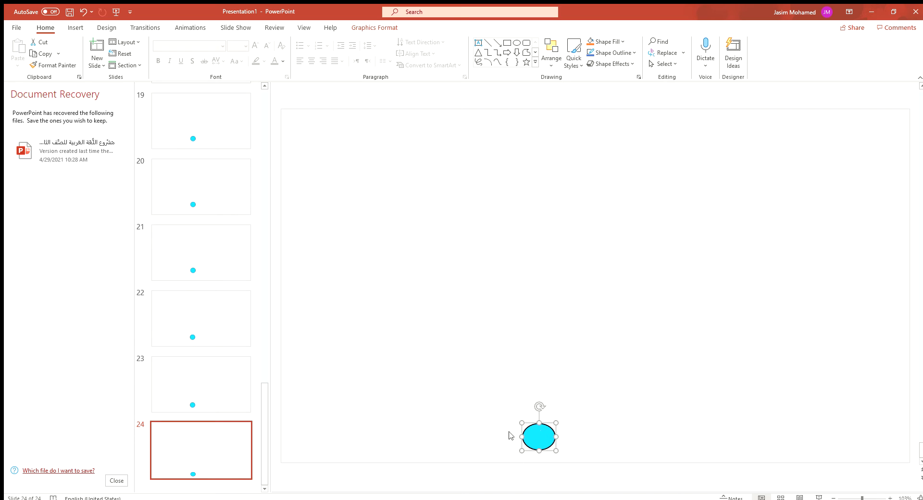
left_click(201, 384)
left_click(211, 429)
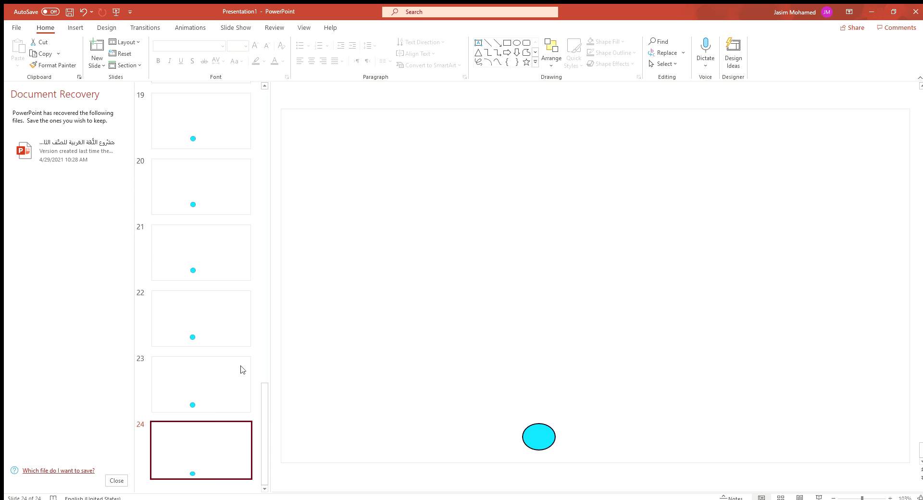
- Duplicate slide 24 as slide 25 and replace the squashed ball with the round cyan ball
key("ctrl+d")
left_click(540, 438)
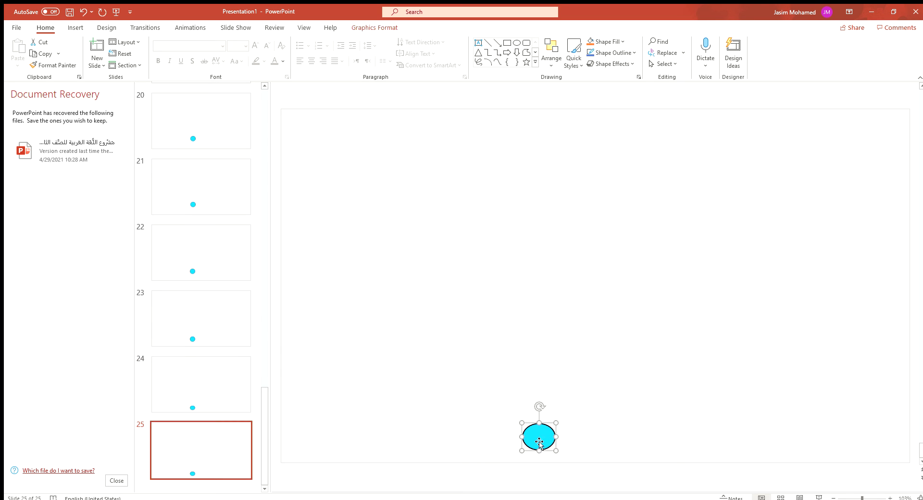
key("Delete")
left_click(72, 28)
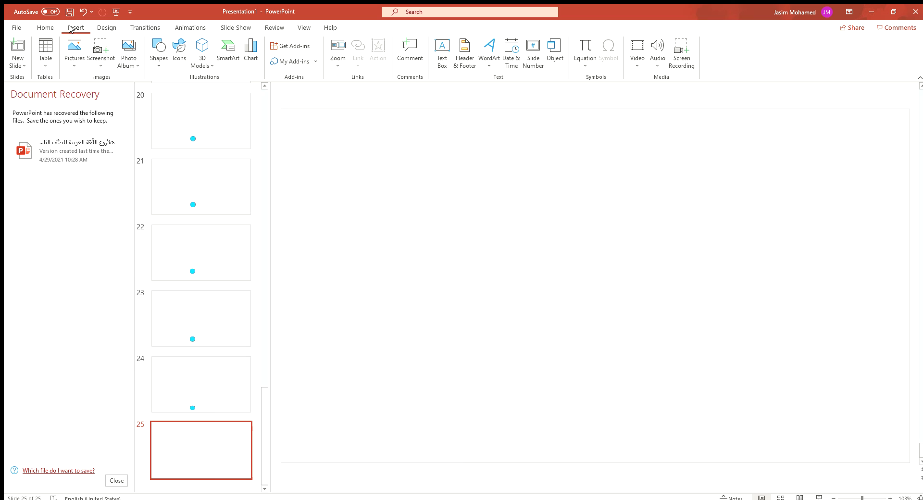
left_click(75, 60)
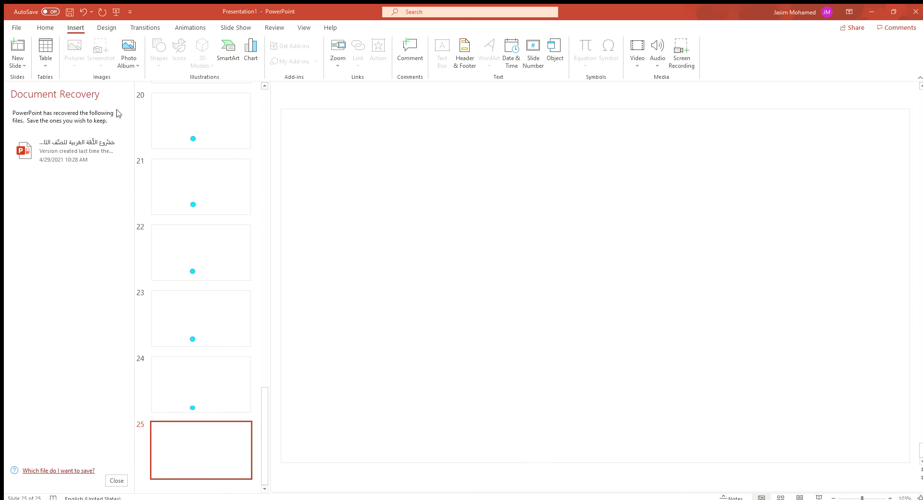
key("ctrl+v")
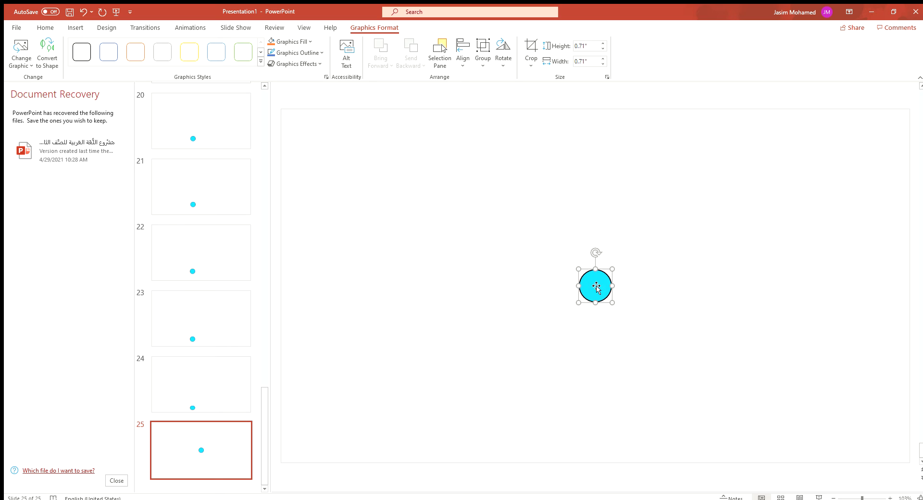
- Drop the round ball on slide 25 down to rest near the bottom, matching slide 24
left_click_drag(596, 287, 547, 429)
left_click(215, 397)
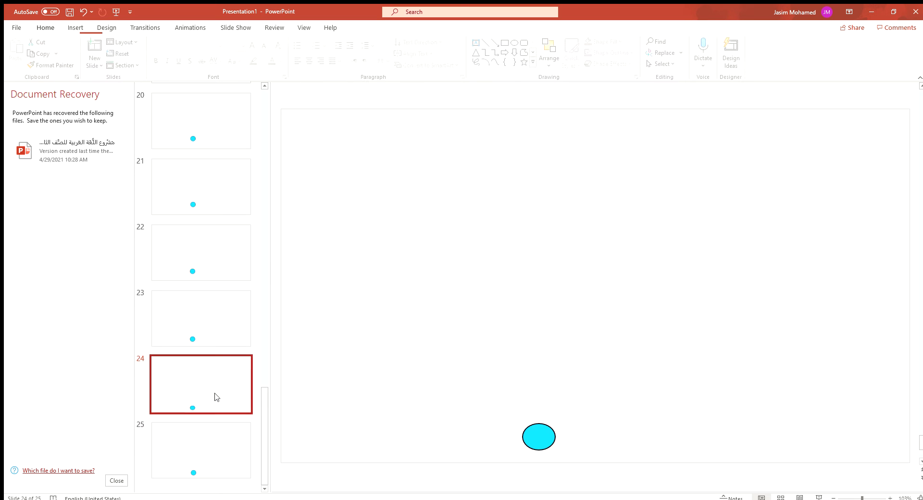
left_click(238, 428)
left_click(539, 427)
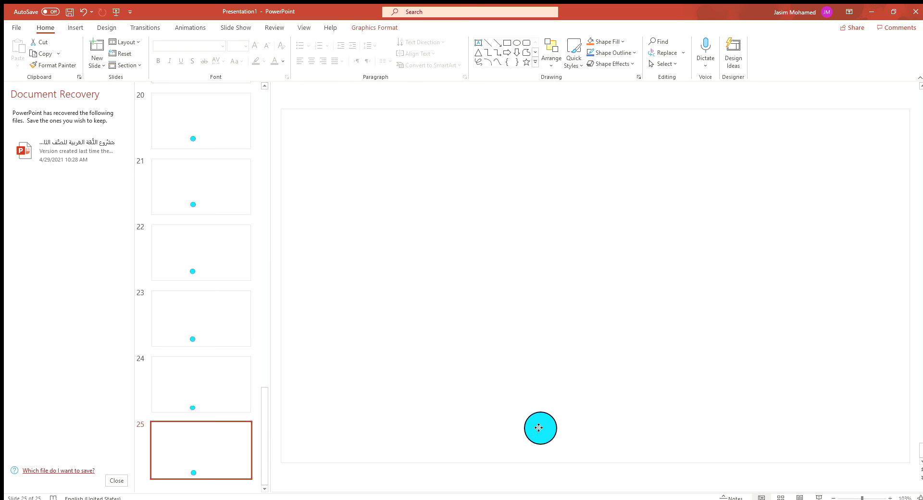
left_click_drag(539, 427, 538, 428)
left_click(171, 386)
left_click(190, 451)
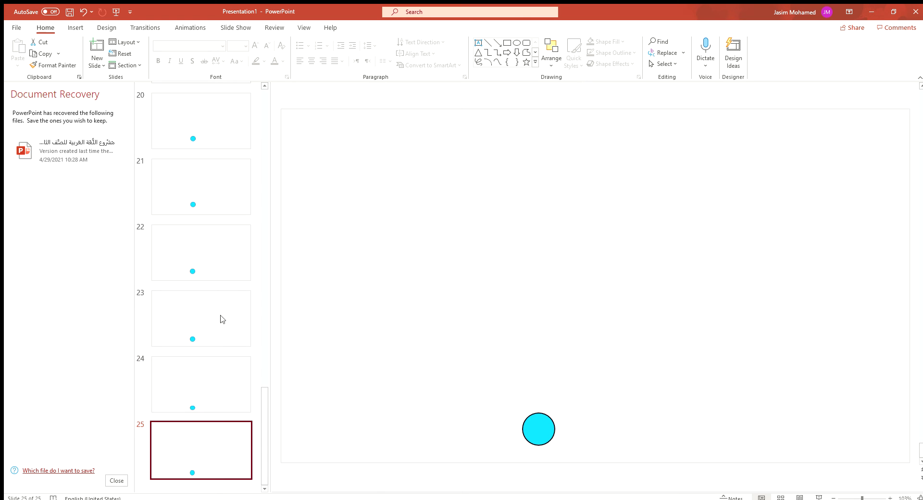
- Create slides 26–28 with the ball rising progressively higher to its rebound peak
key("ctrl+d")
left_click_drag(538, 429, 542, 419)
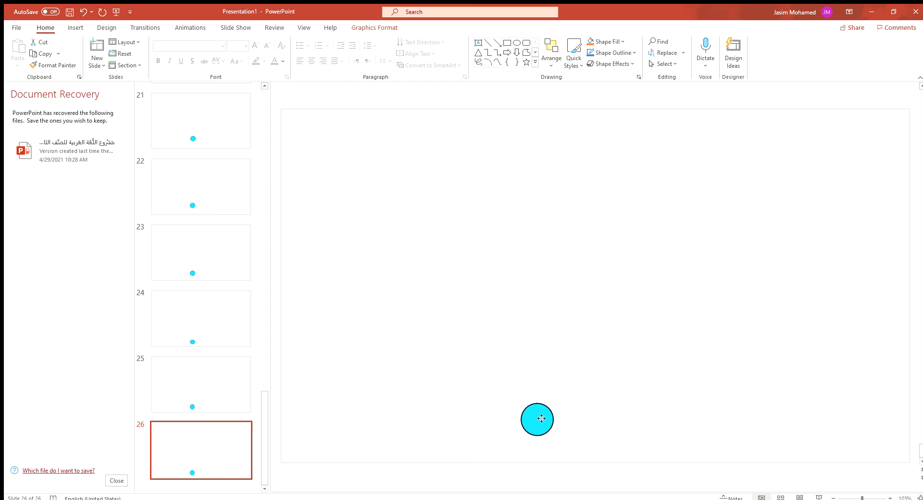
left_click(194, 449)
key("ctrl+d")
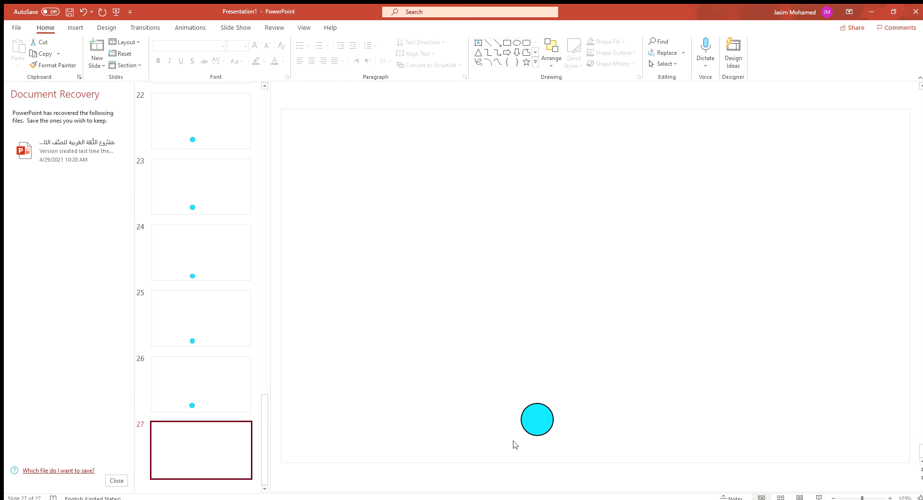
left_click_drag(542, 426, 541, 409)
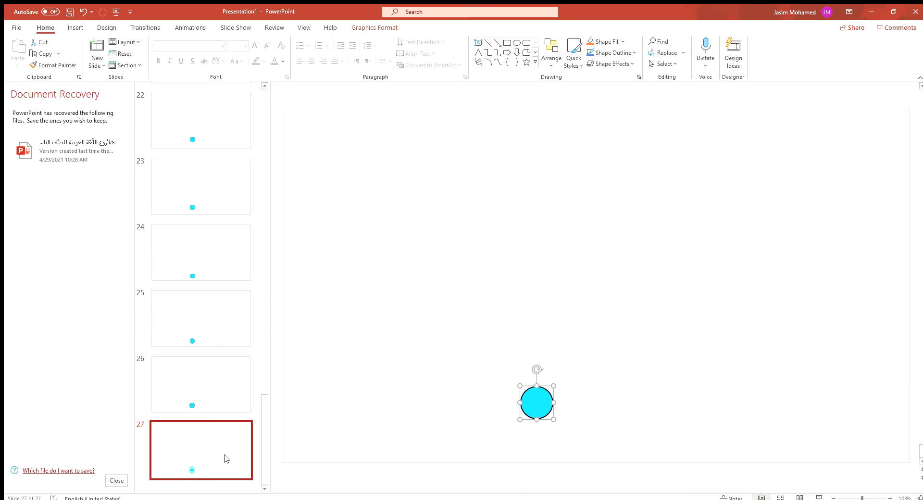
left_click(196, 453)
key("ctrl+d")
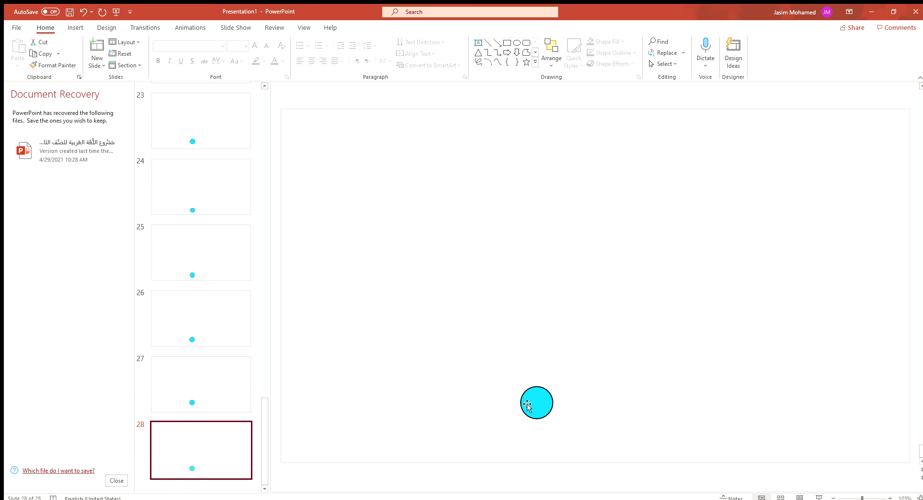
left_click_drag(530, 403, 529, 380)
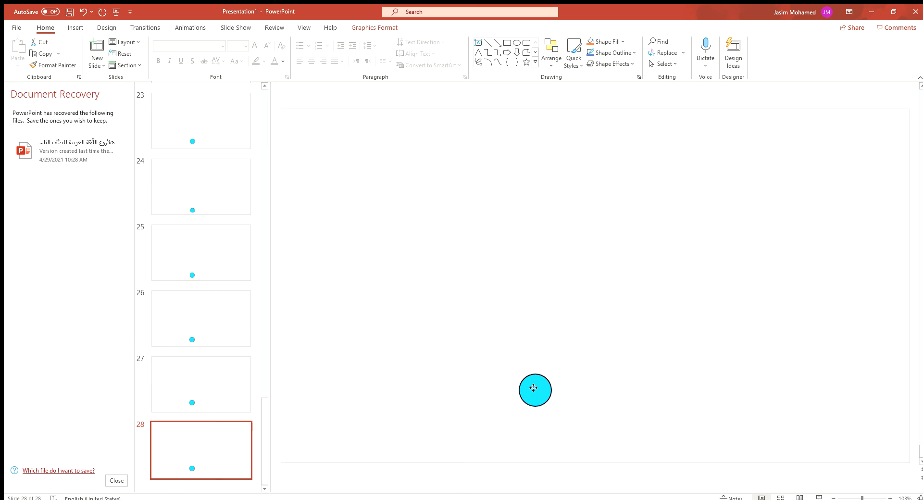
left_click(212, 454)
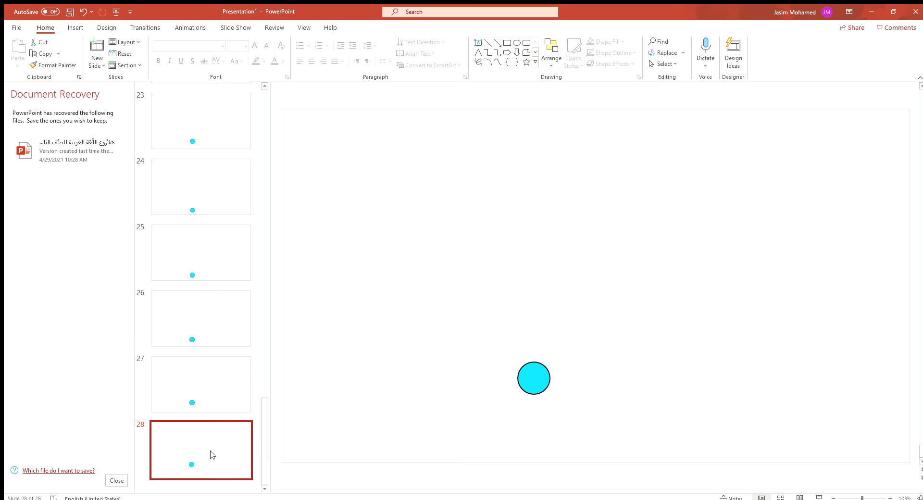
- Create slides 29–31 with the ball falling back near the bottom, then duplicate slide 31 as 32
key("ctrl+d")
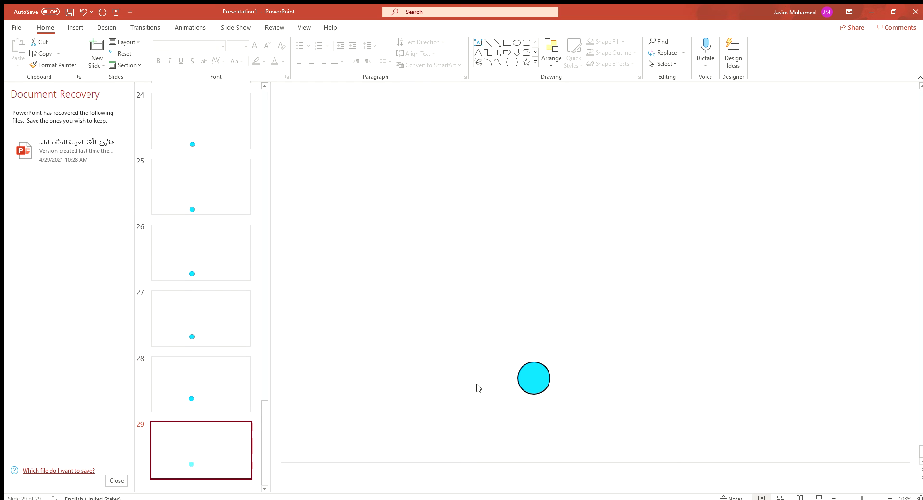
left_click_drag(535, 388, 536, 393)
left_click(199, 446)
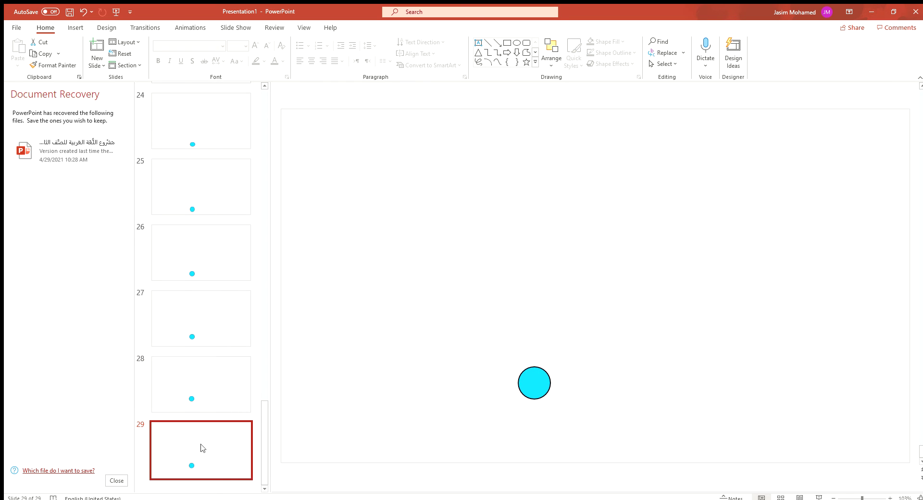
key("ctrl+d")
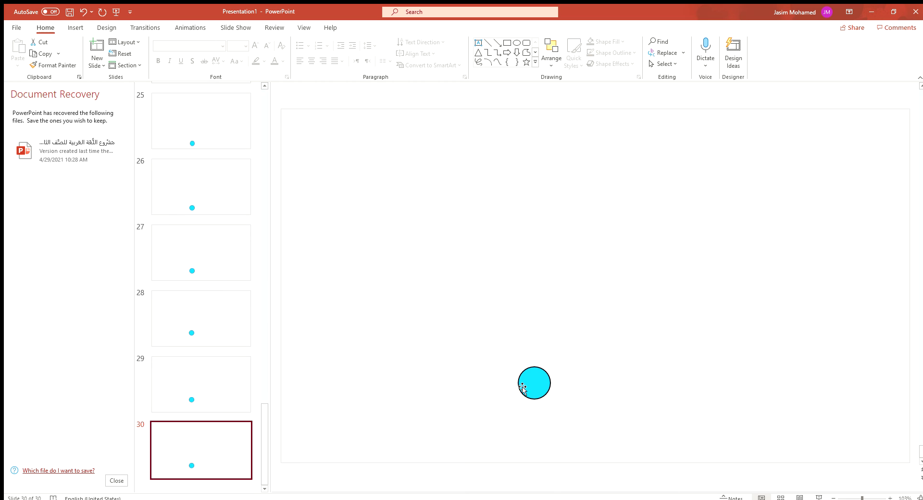
left_click_drag(534, 387, 536, 403)
left_click(214, 455)
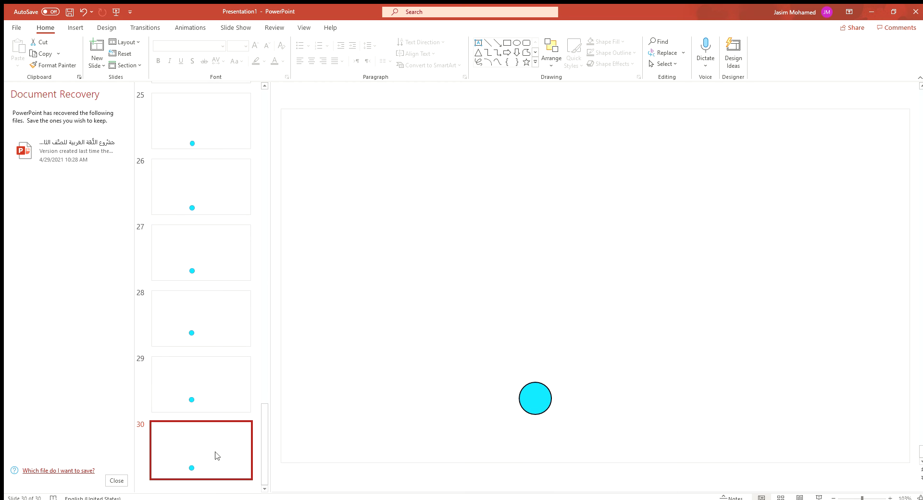
key("ctrl+d")
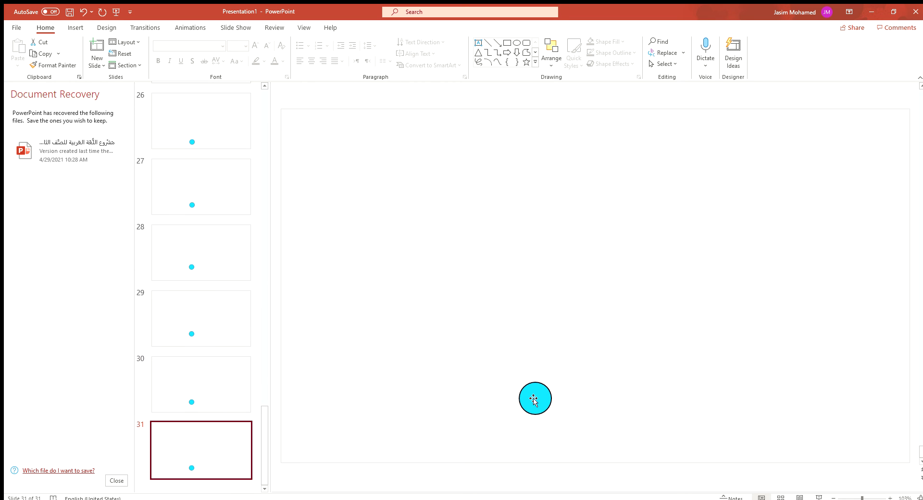
left_click_drag(536, 397, 533, 417)
left_click(212, 439)
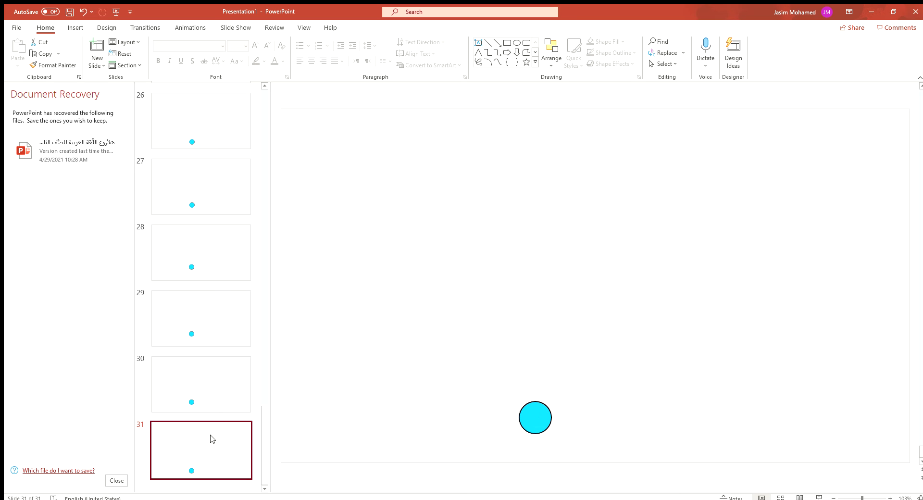
key("ctrl+d")
- Settle the ball onto the bottom edge on slide 32 and duplicate it into slides 33–37
left_click_drag(542, 423, 544, 447)
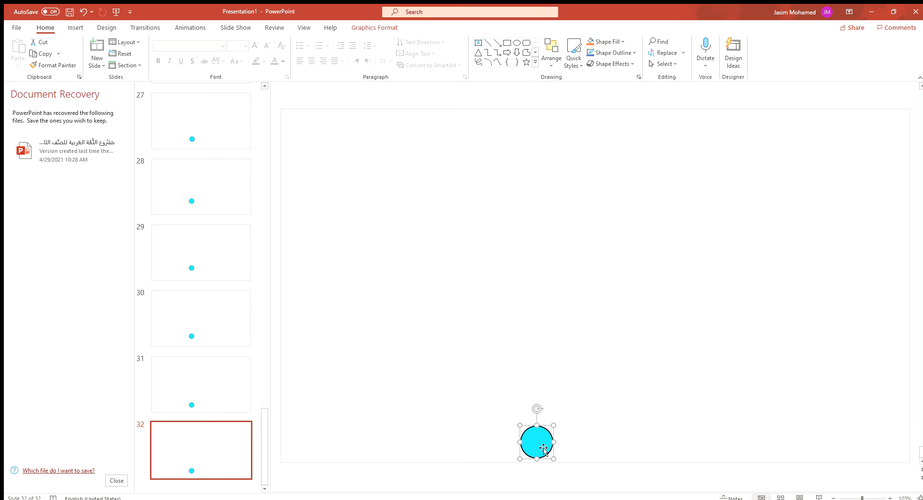
left_click(218, 449)
key("ctrl+d")
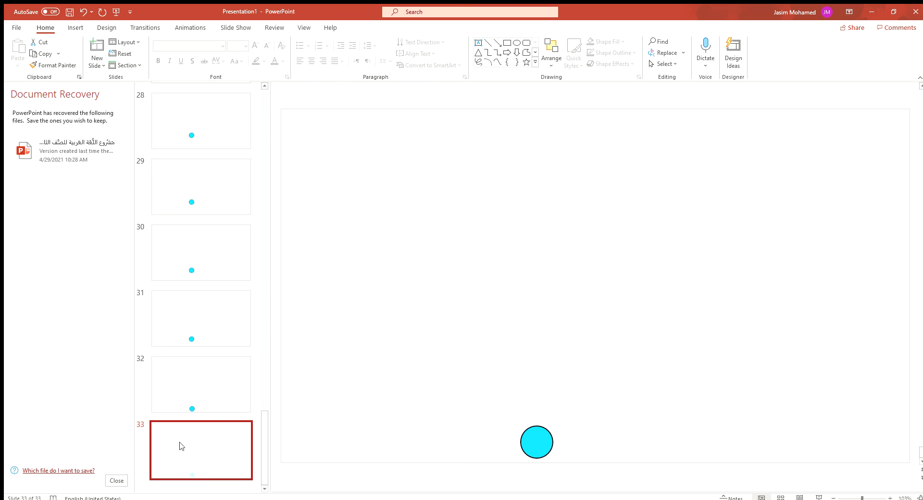
key("ctrl+d")
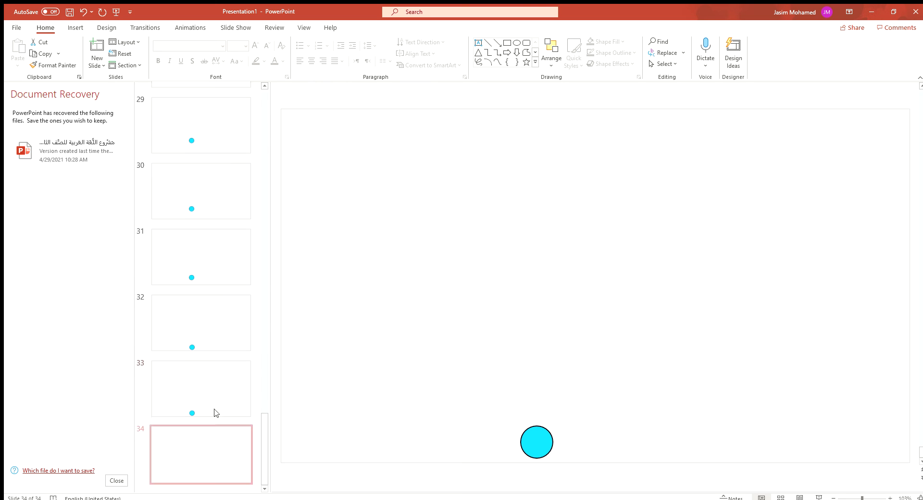
key("ctrl+d")
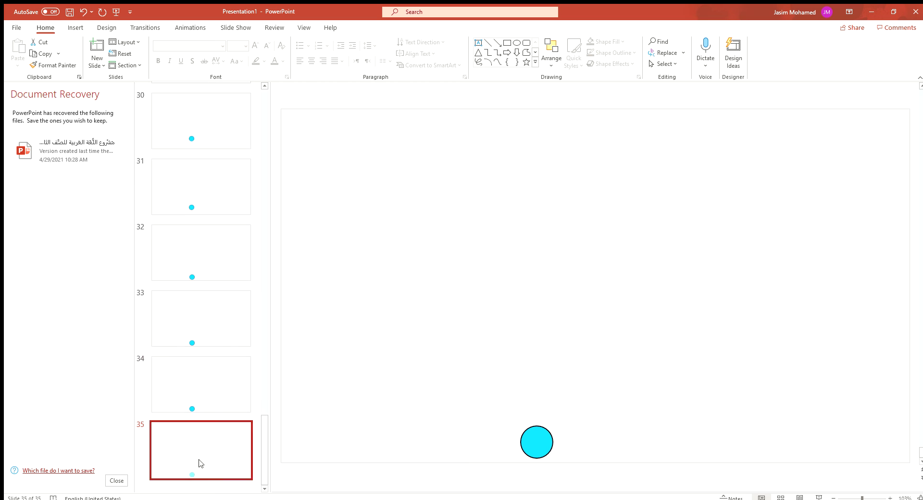
key("ctrl+d")
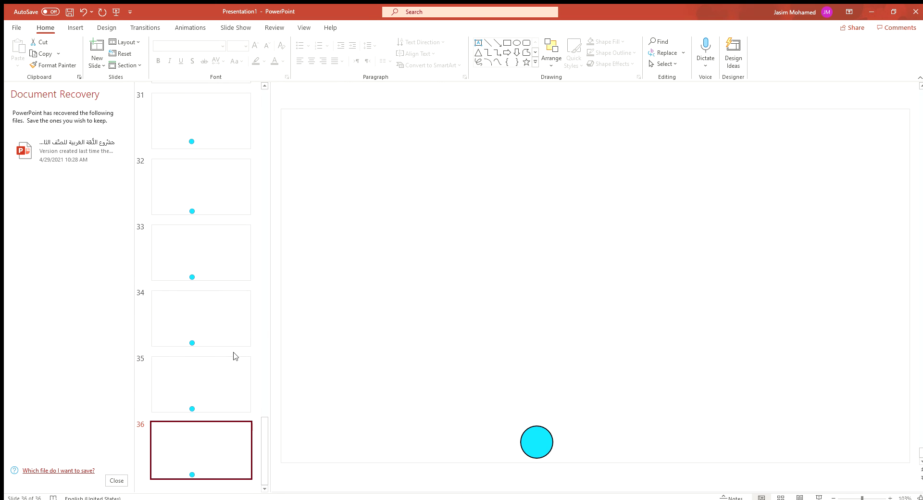
key("ctrl+d")
- Roll the ball progressively further right along the bottom across slides 37–41
left_click_drag(549, 448, 566, 452)
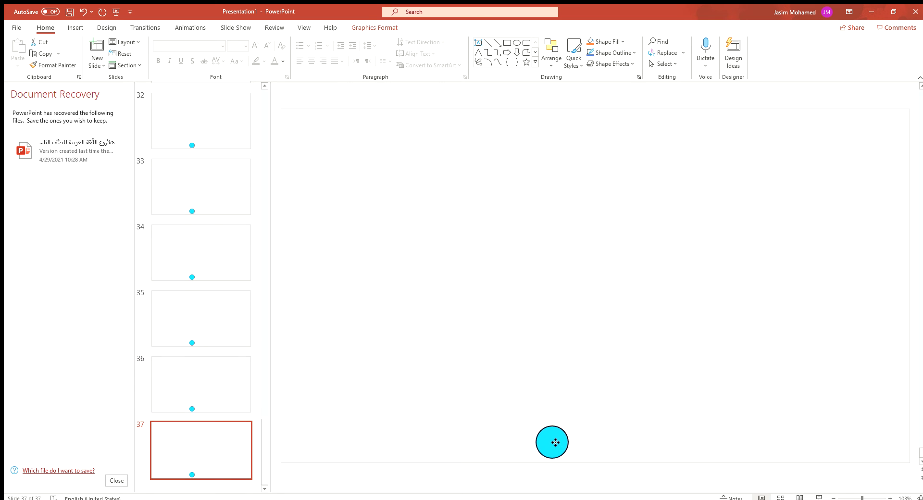
key("ctrl+d")
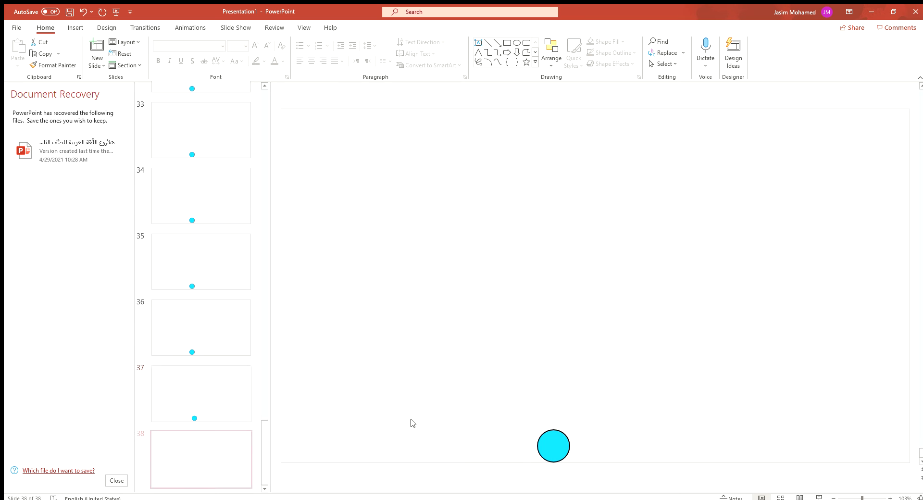
left_click_drag(550, 449, 580, 450)
left_click(227, 448)
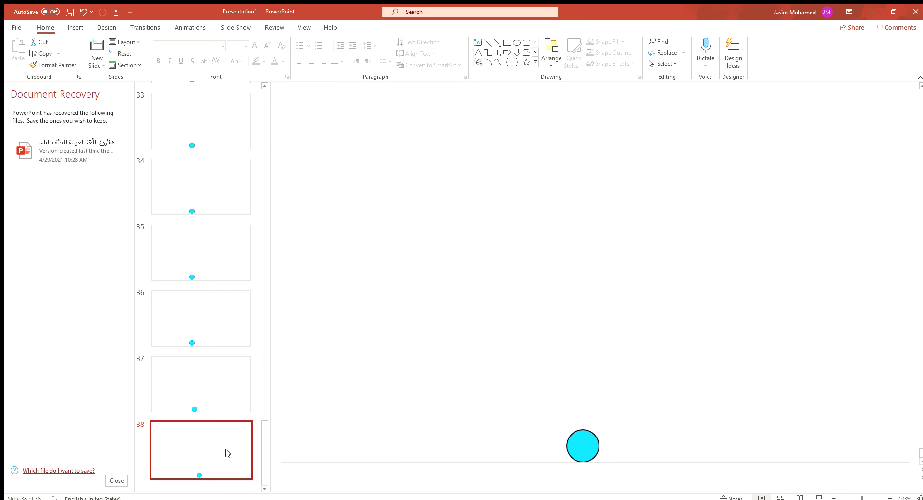
key("ctrl+d")
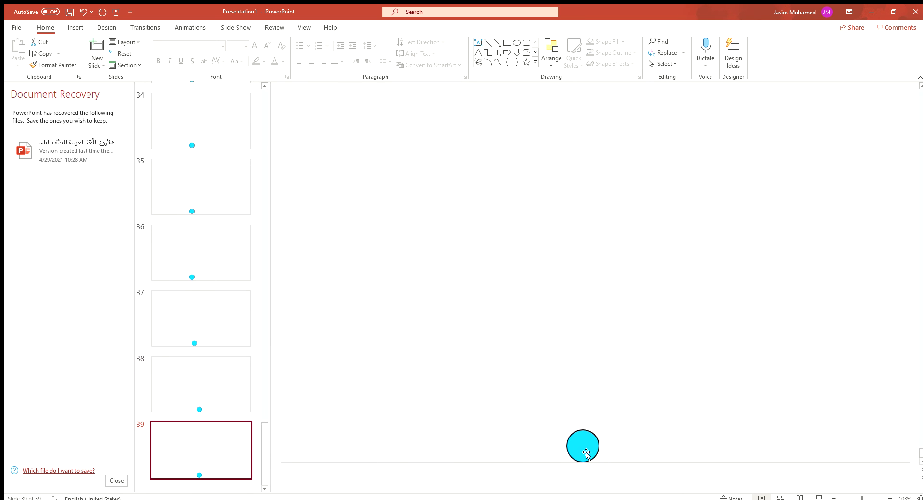
left_click_drag(587, 452, 623, 454)
left_click(185, 456)
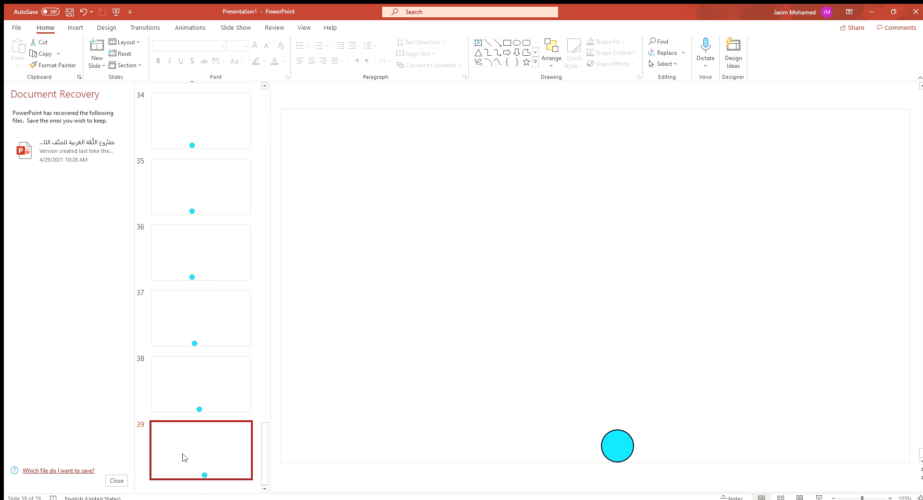
key("ctrl+d")
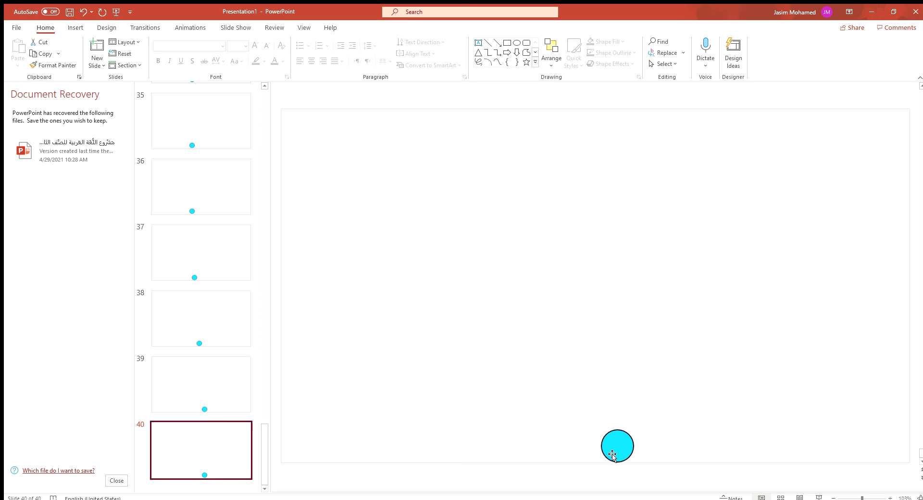
left_click_drag(613, 454, 669, 454)
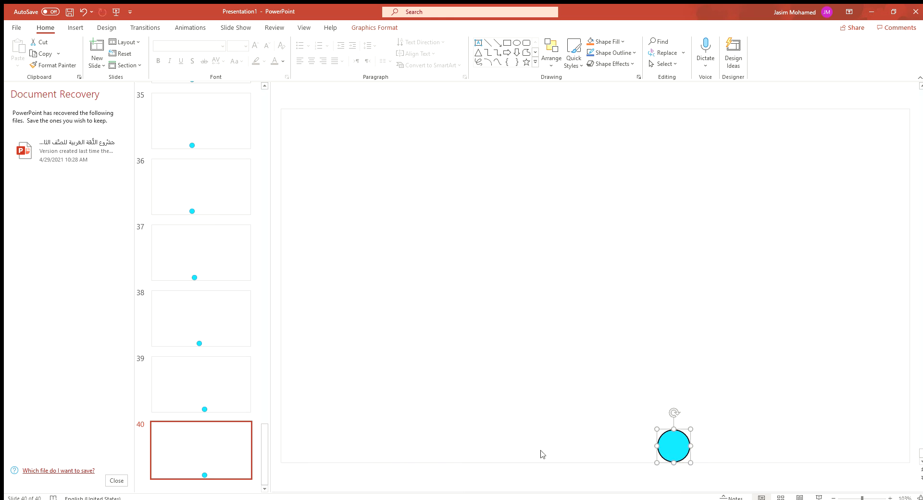
left_click(194, 445)
key("ctrl+d")
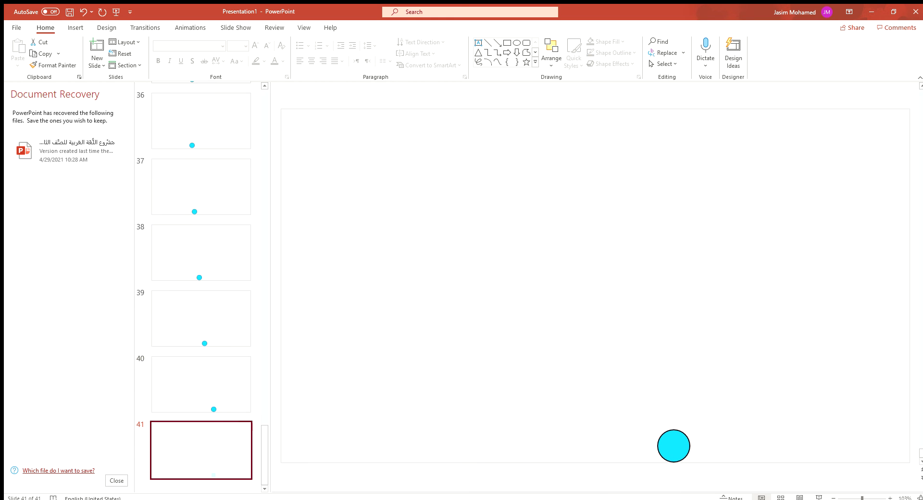
left_click_drag(660, 459, 699, 459)
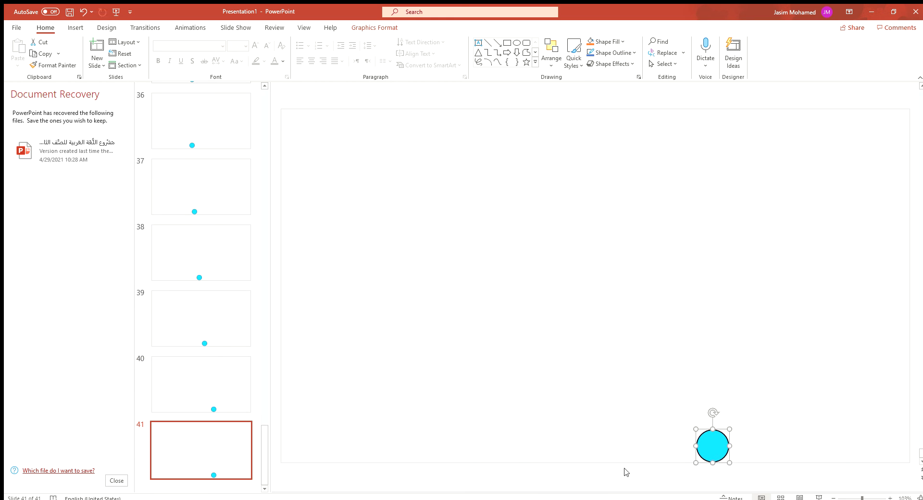
left_click(218, 458)
- Continue rolling the ball right on slides 42–45 until it reaches the slide's right edge
key("ctrl+d")
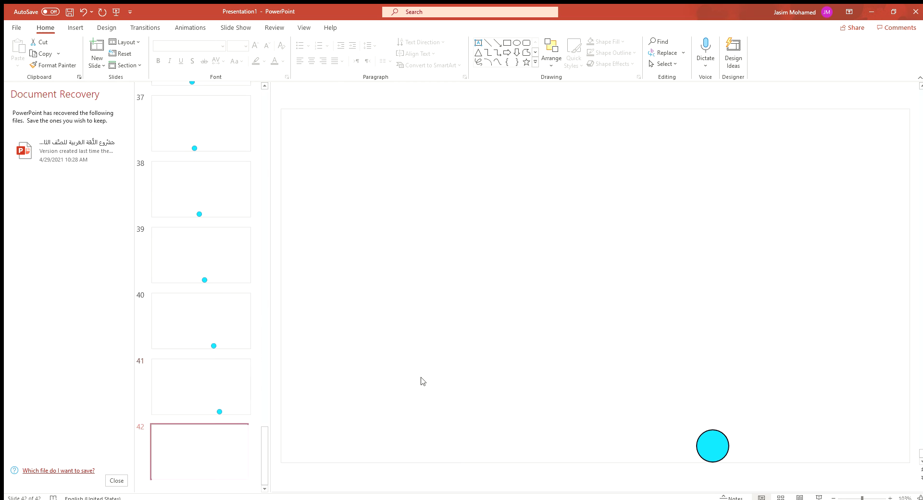
left_click_drag(704, 452, 755, 452)
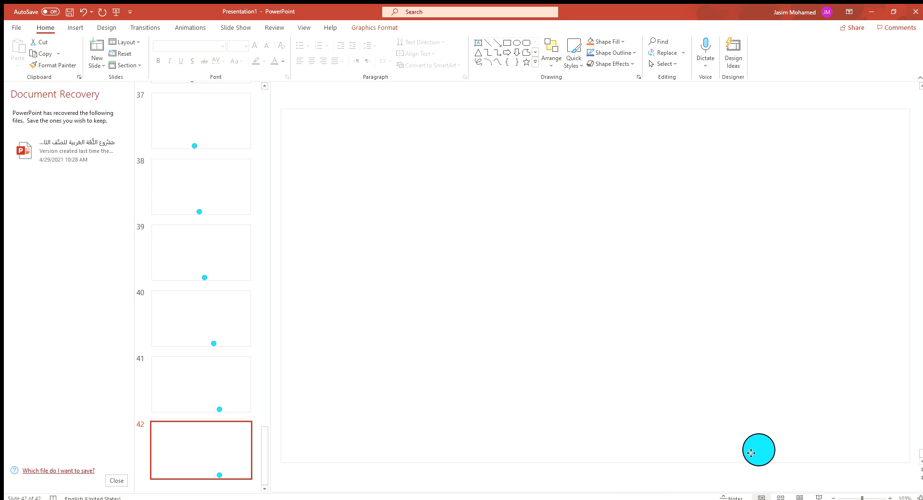
left_click(246, 478)
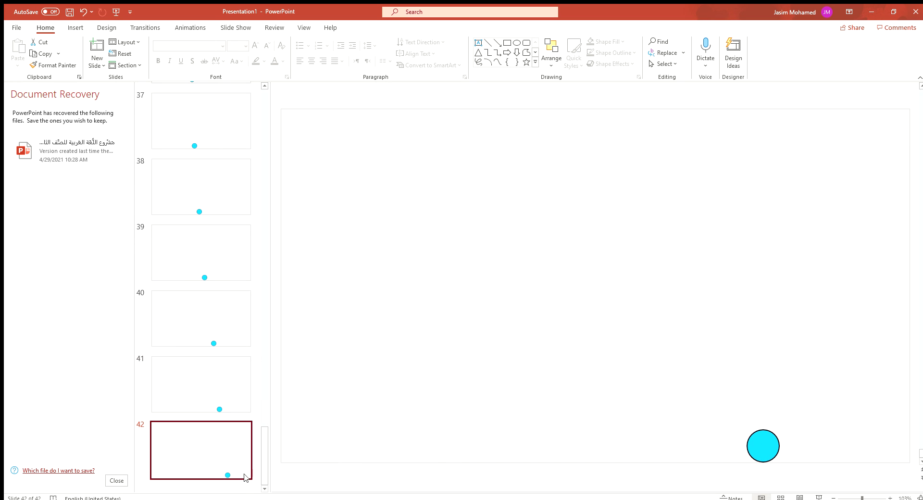
key("ctrl+d")
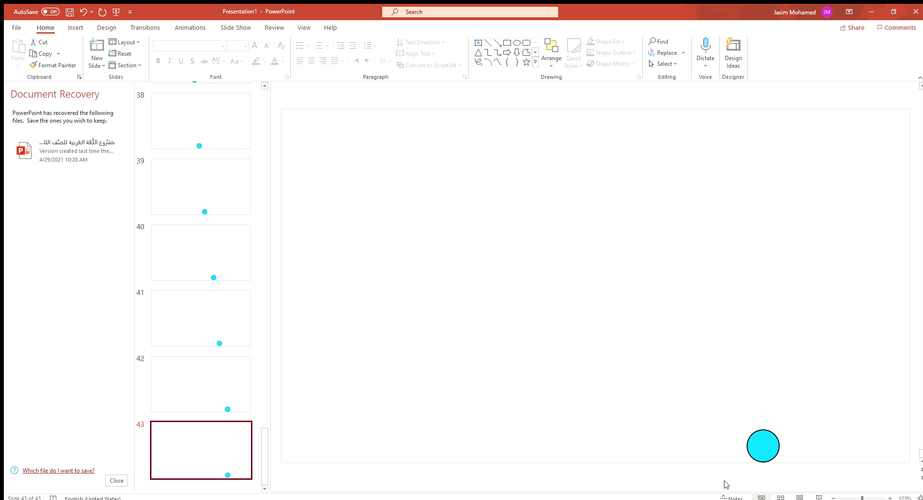
left_click_drag(772, 453, 837, 453)
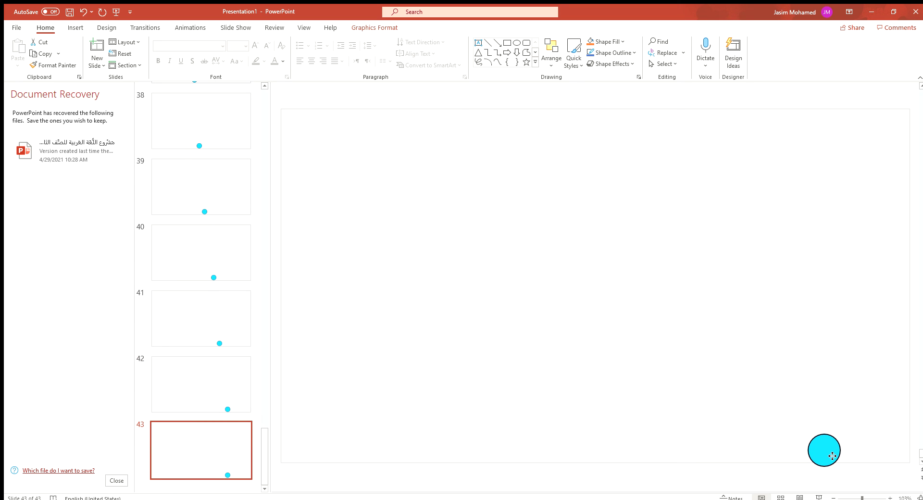
left_click(213, 437)
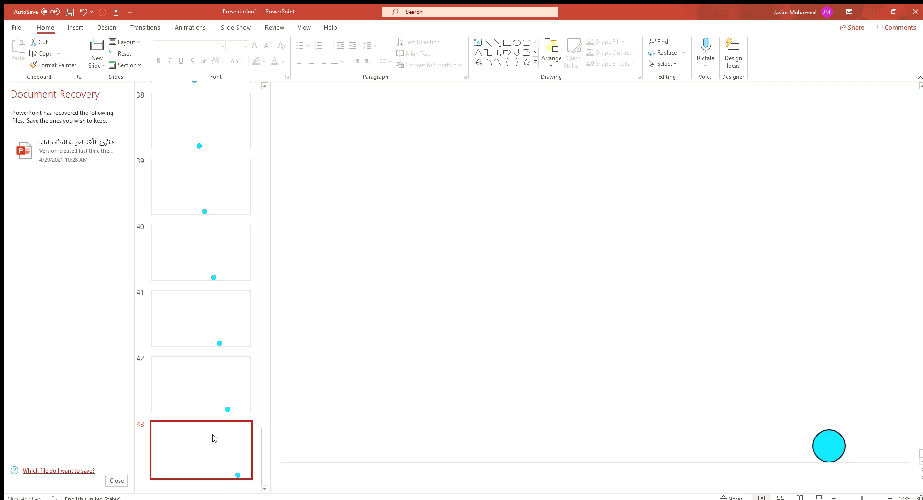
key("ctrl+d")
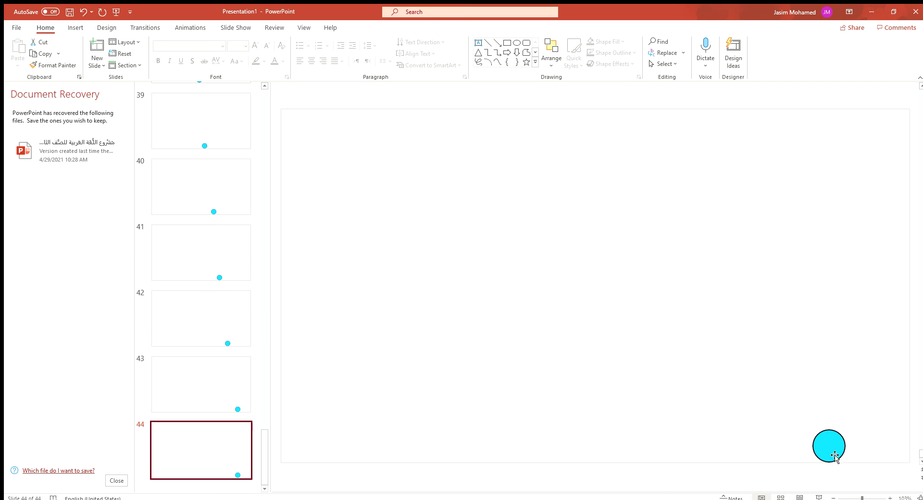
left_click_drag(835, 447, 879, 447)
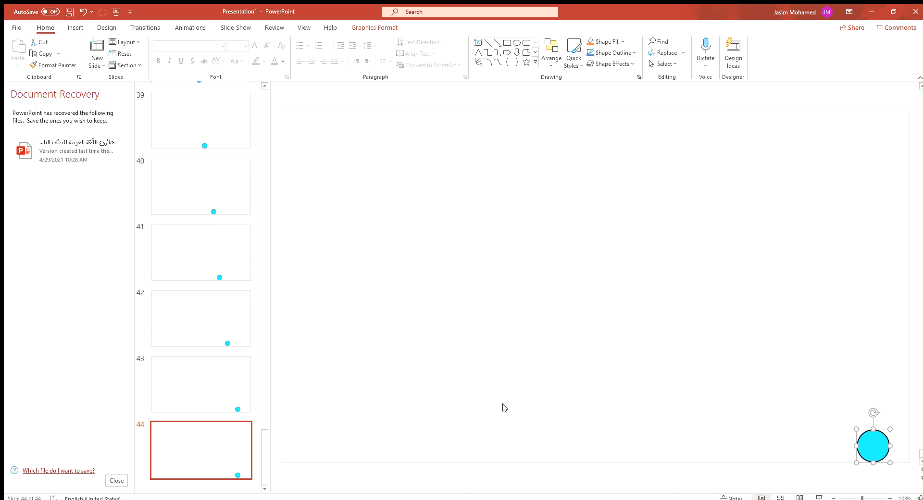
left_click(192, 439)
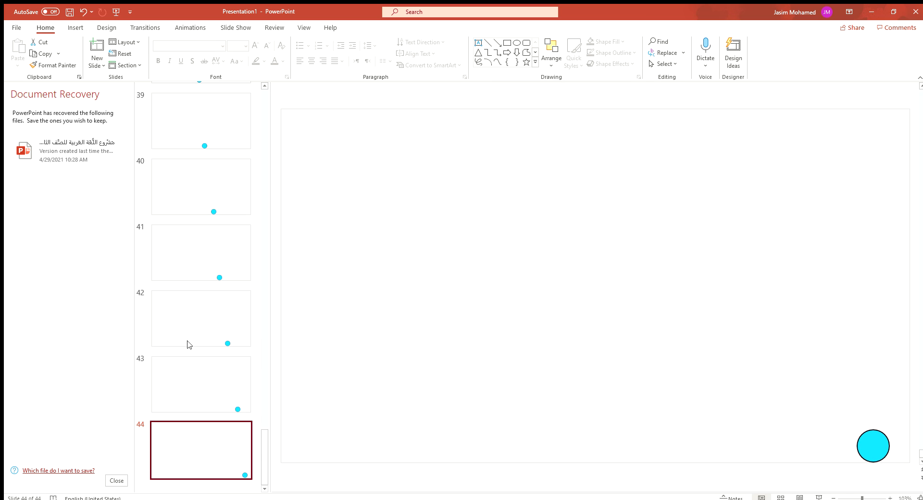
key("ctrl+d")
left_click_drag(884, 445, 900, 445)
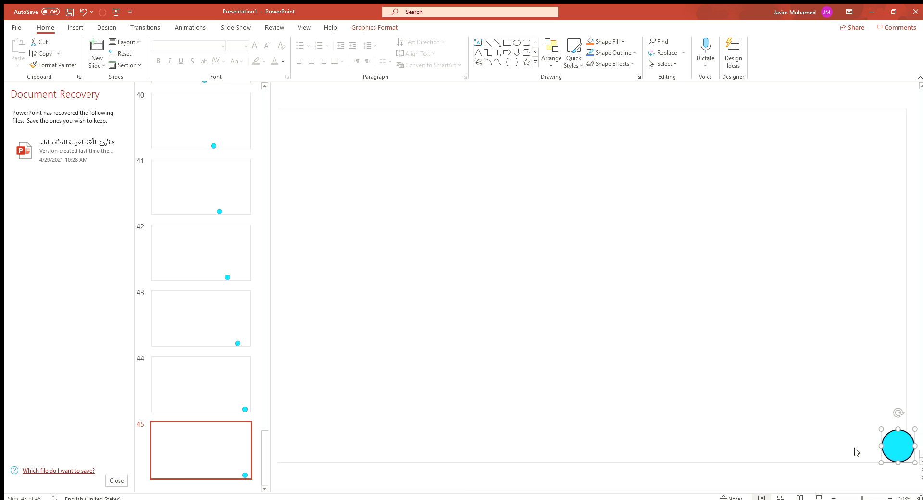
left_click(219, 441)
- Move the ball partly past the right edge on slide 46 and leave slide 47 empty
key("ctrl+d")
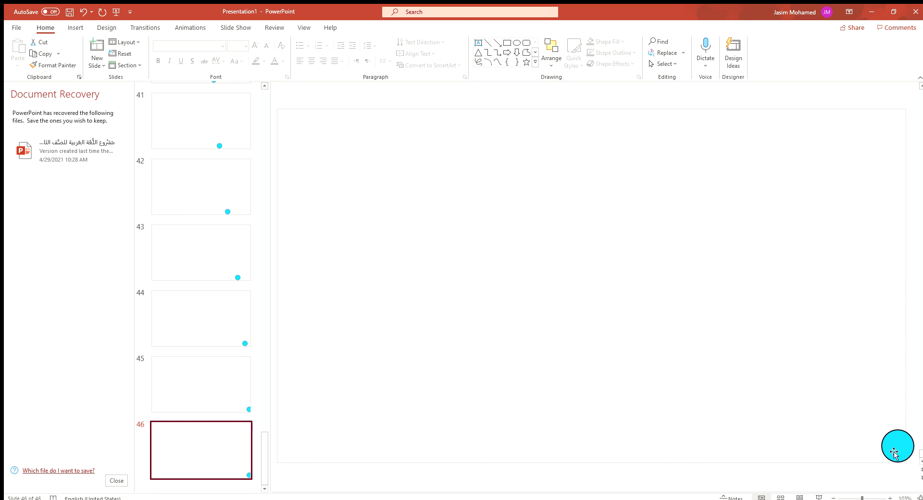
left_click_drag(894, 452, 910, 446)
left_click(176, 453)
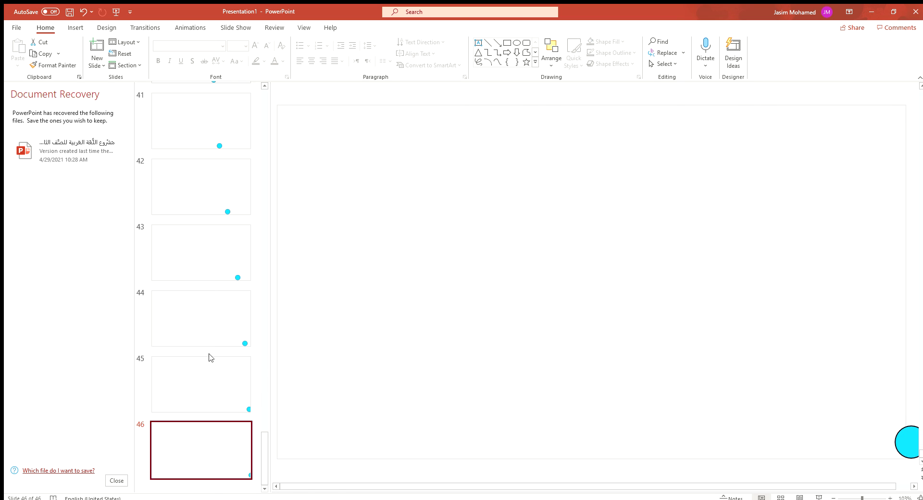
key("ctrl+d")
left_click(902, 447)
key("Delete")
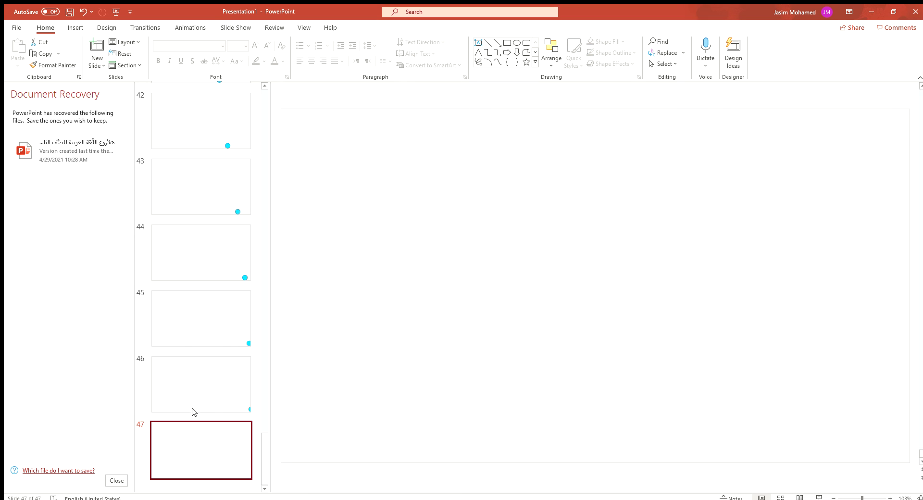
- Add blank slides 48–50 by duplicating the empty last slide
key("ctrl+d")
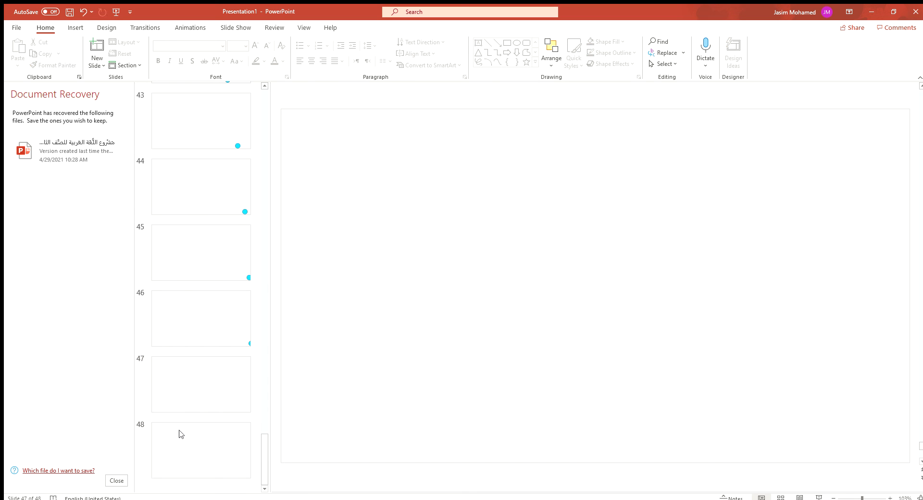
left_click(179, 433)
key("ctrl+d")
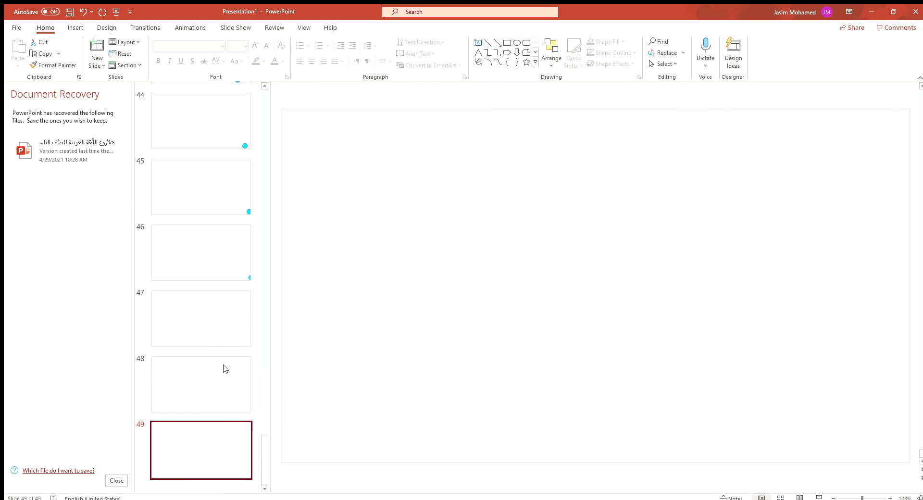
key("ctrl+d")
key("ctrl+d")
key("ctrl+d")
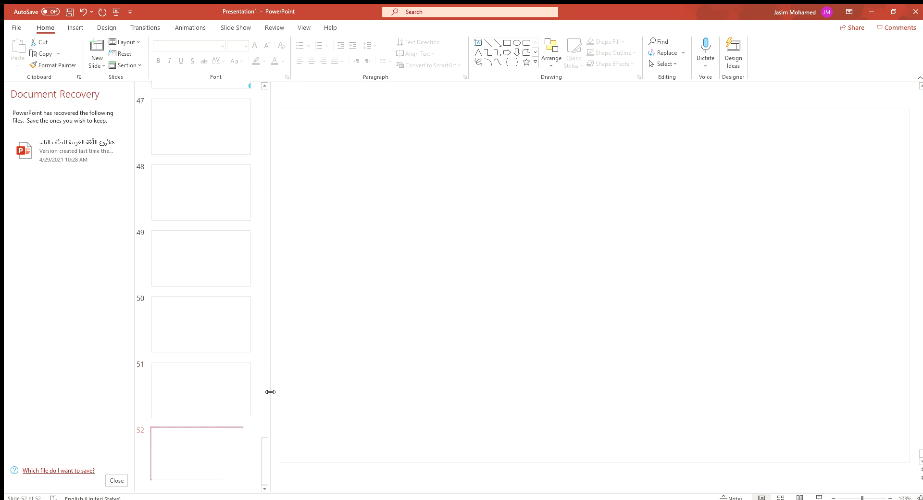
- Scroll back to the top of the thumbnails and select slide 10 with the squashed ball
left_click_drag(264, 461, 248, 81)
left_click(197, 117)
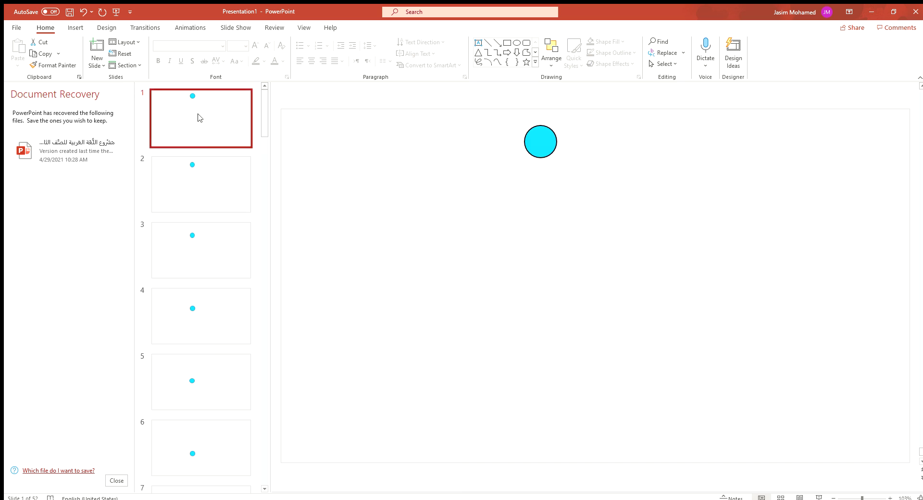
left_click_drag(263, 122, 264, 170)
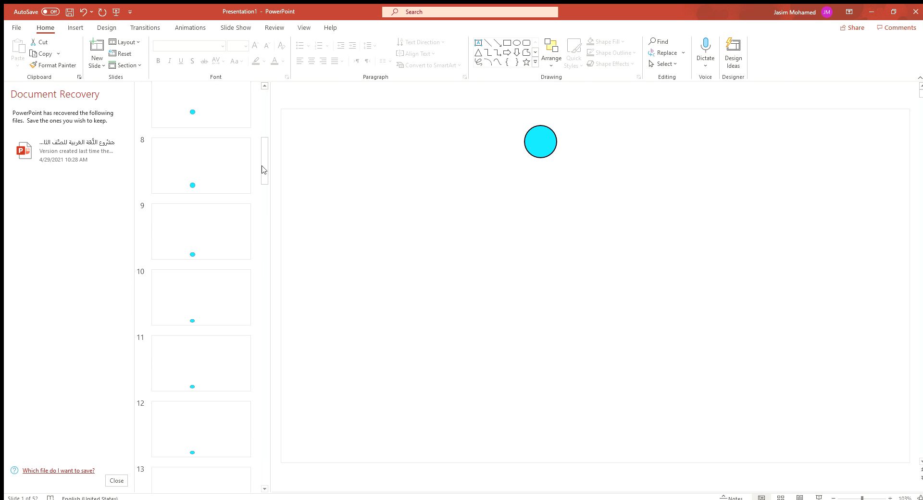
left_click(214, 281)
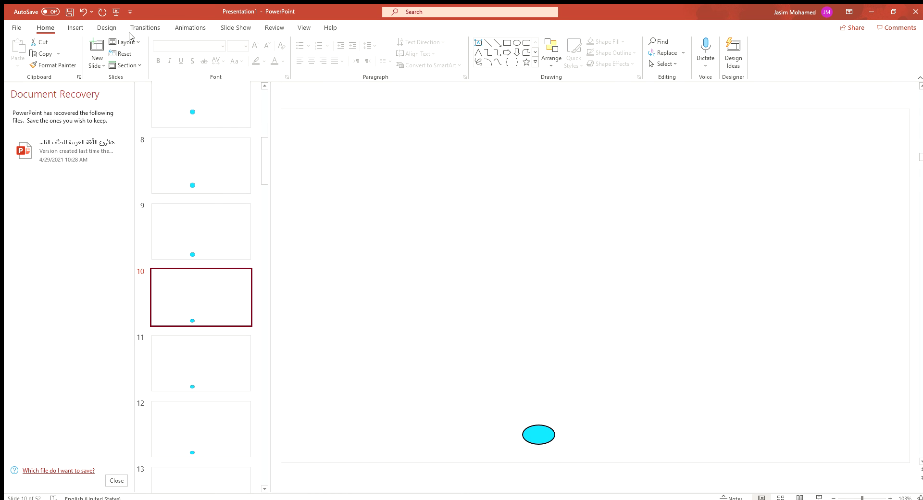
left_click(140, 28)
- Give slide 10 a Coin transition sound
left_click(109, 28)
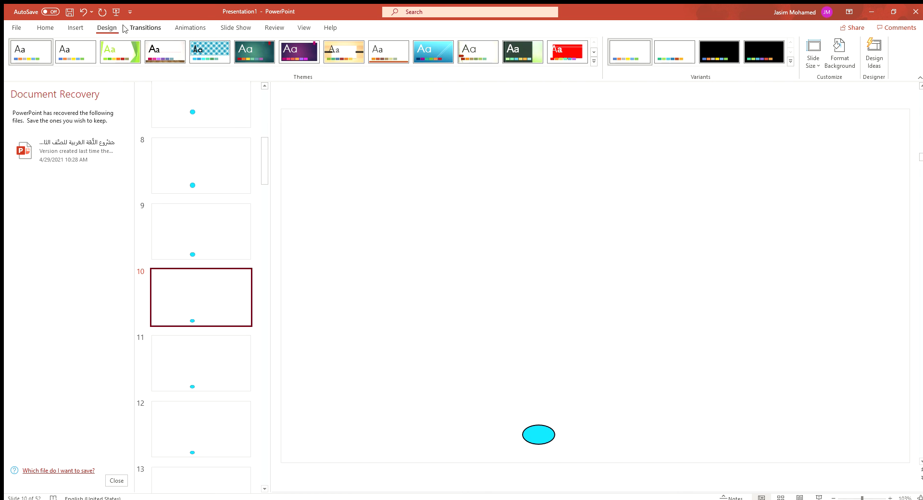
left_click(145, 27)
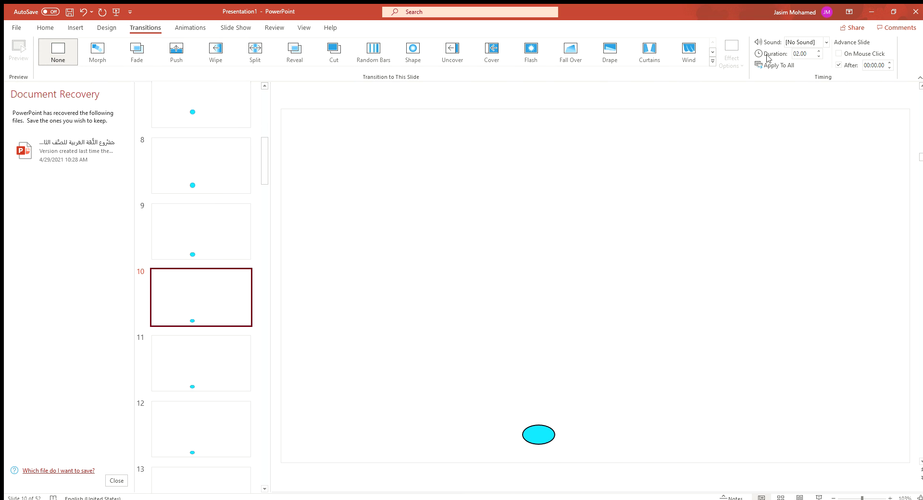
left_click(809, 165)
- Duplicate slide 24, return to it, then go to slide 46 where the ball exits
left_click_drag(261, 175, 255, 288)
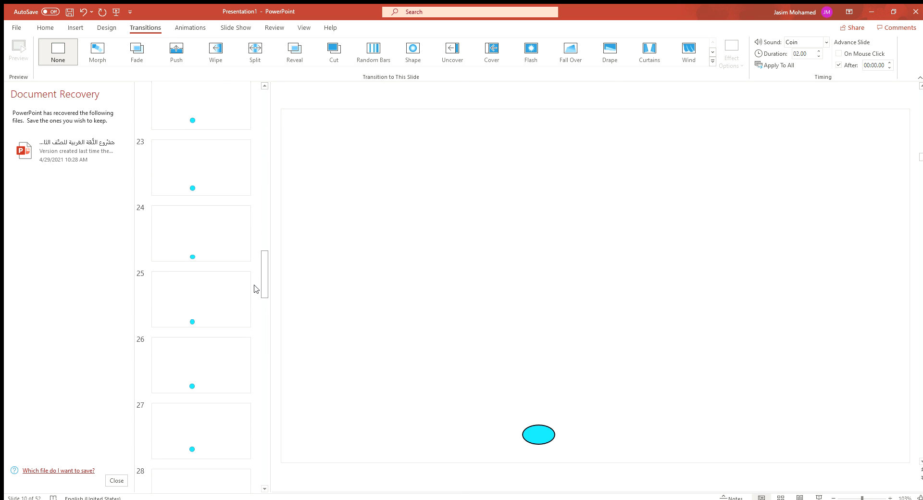
left_click(240, 238)
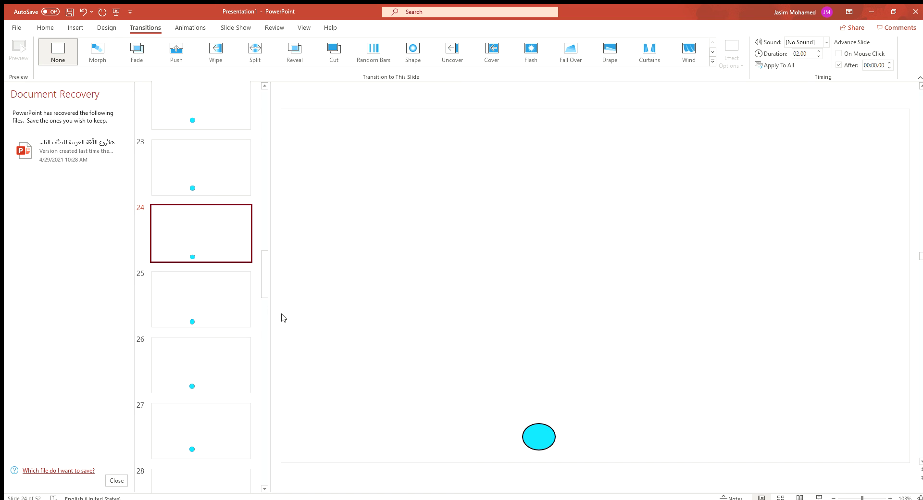
key("ctrl+d")
key("Up")
mouse_move(265, 263)
left_mouse_down()
mouse_move(259, 344)
mouse_move(277, 423)
left_mouse_up()
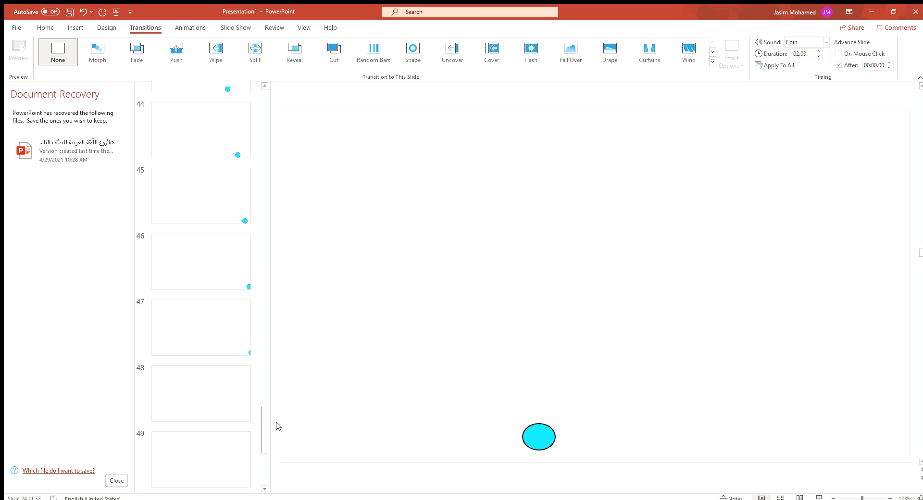
left_click(237, 306)
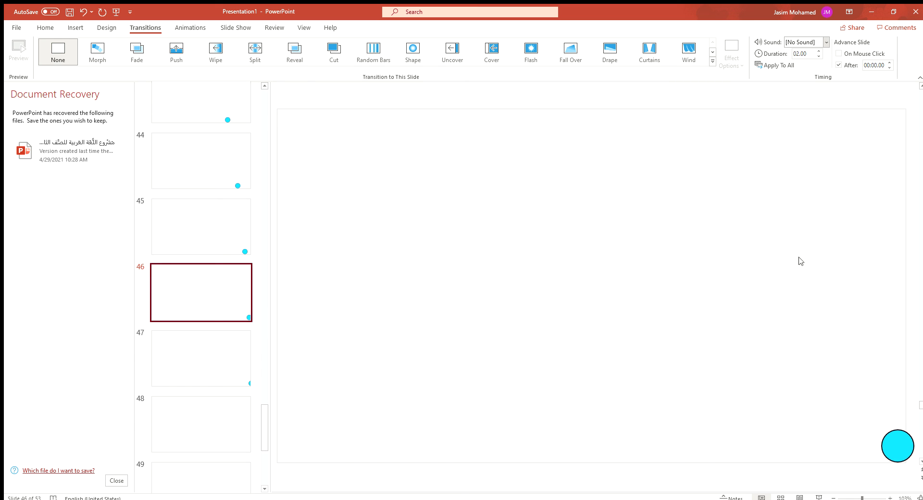
- Check the deck from slide 1 through the final slide 53 and return to slide 1
left_click_drag(263, 414, 239, 96)
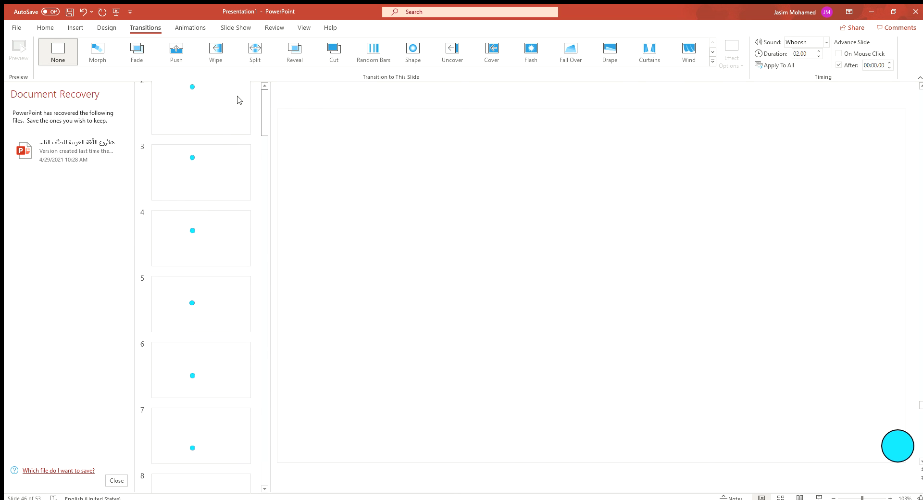
left_click(219, 103)
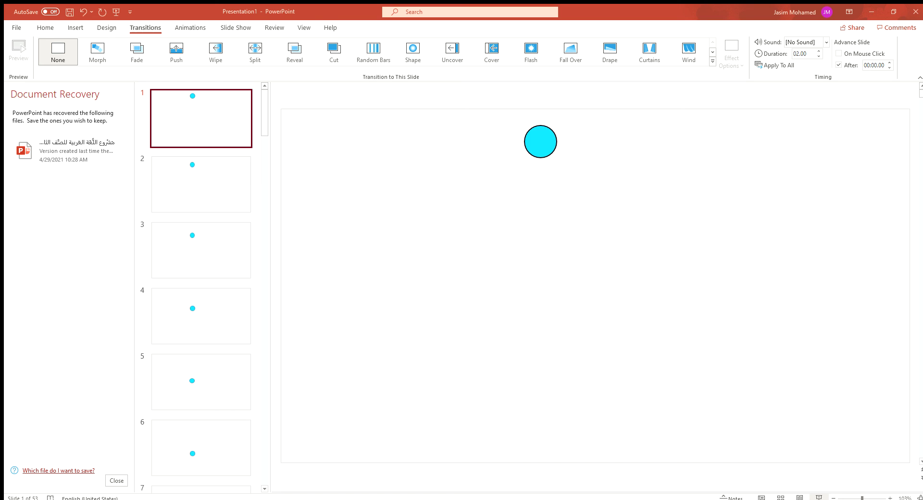
key("End")
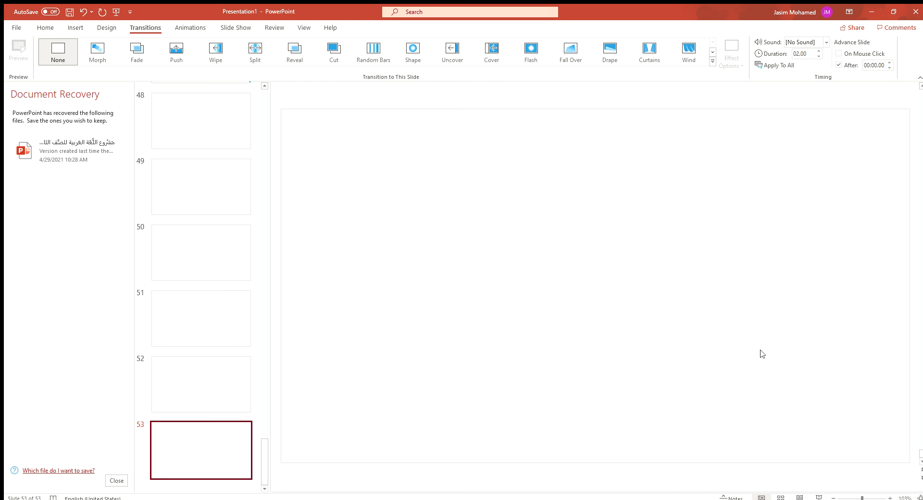
scroll(243, 289, "up", 20)
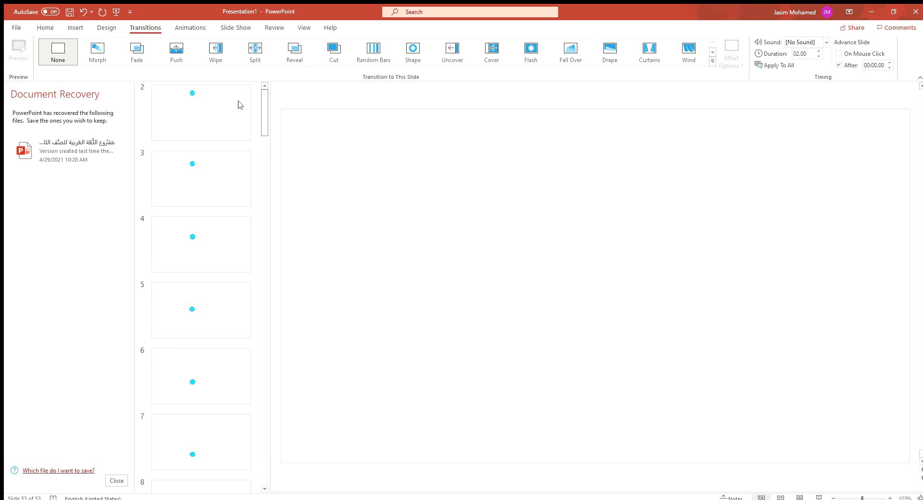
left_click(229, 99)
- Export slides 1–53 as a Medium-quality animated GIF with 1.00 second per slide
left_click(16, 28)
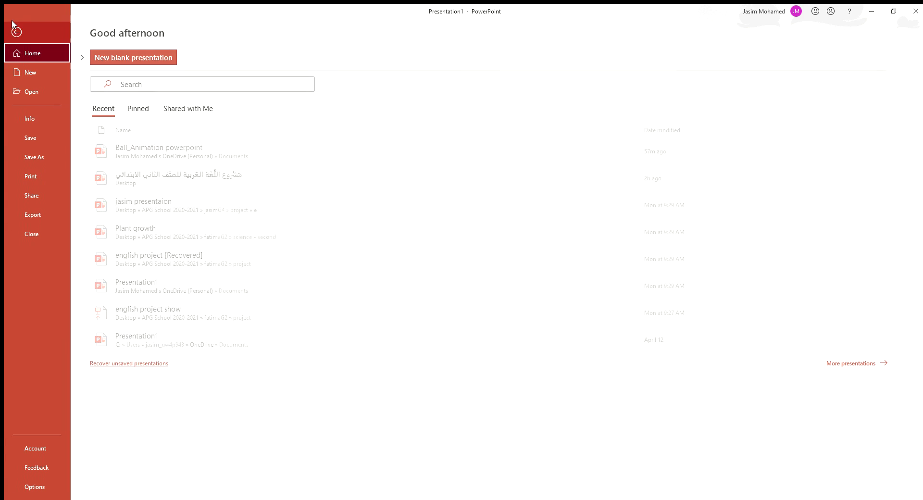
left_click(34, 215)
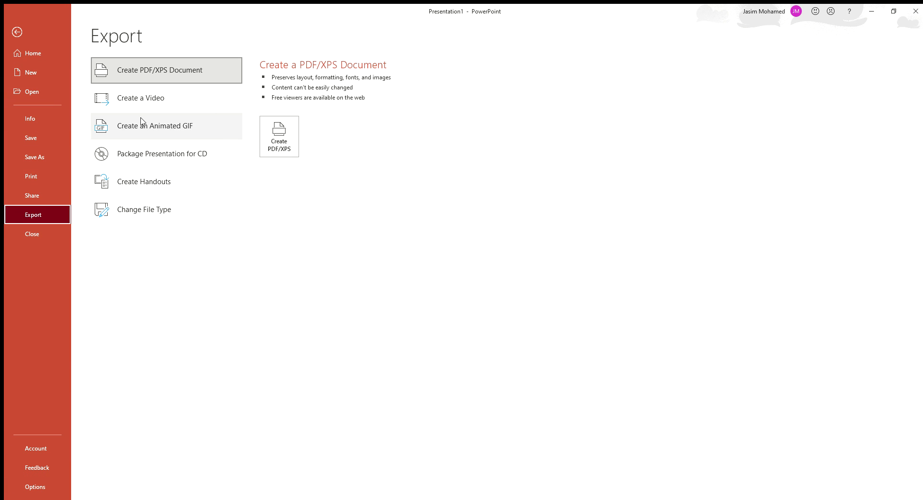
left_click(219, 130)
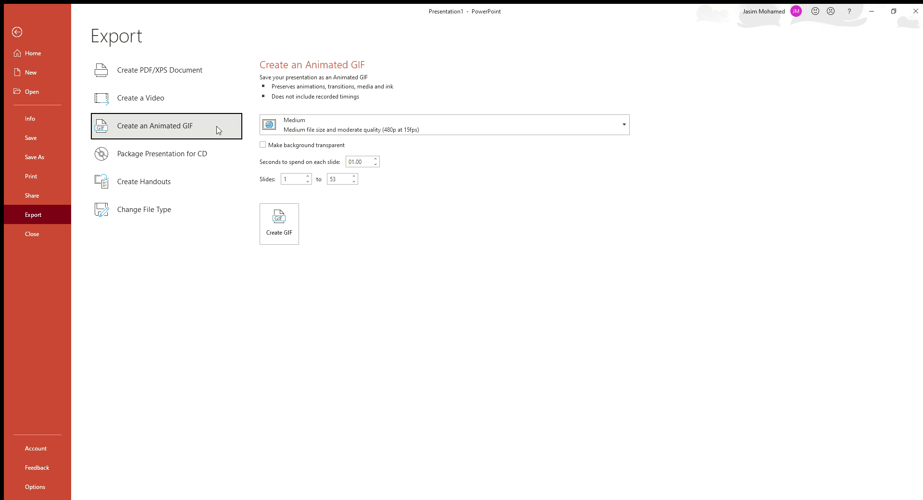
left_click(286, 230)
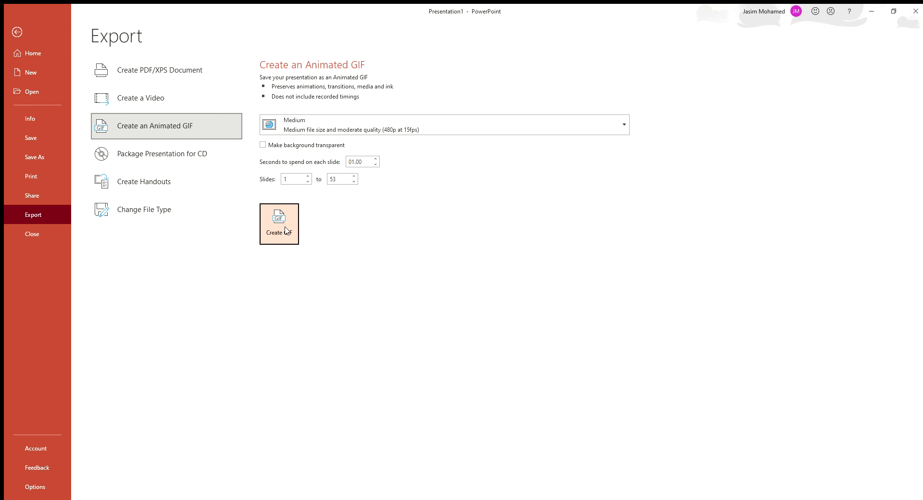